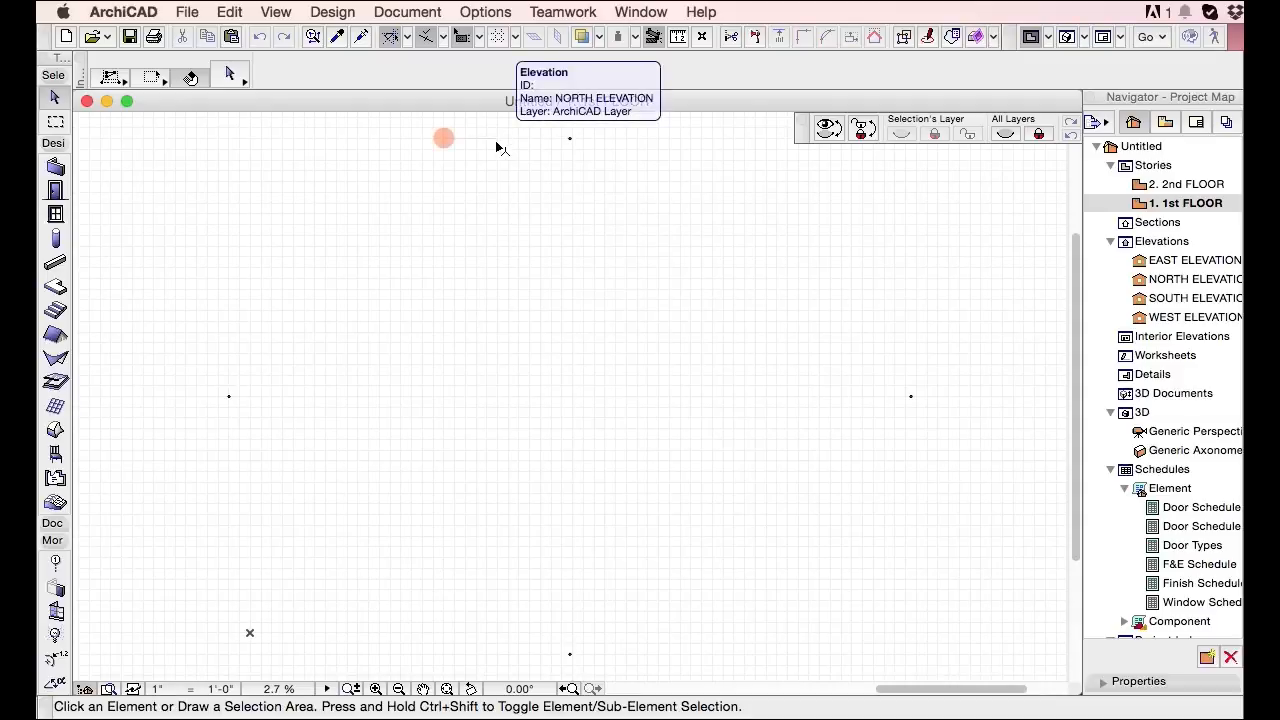
# Open the model view layer settings and compare the layer visibility of the Drafting and Floor Plan layer combinations.
pyautogui.click(490, 10)
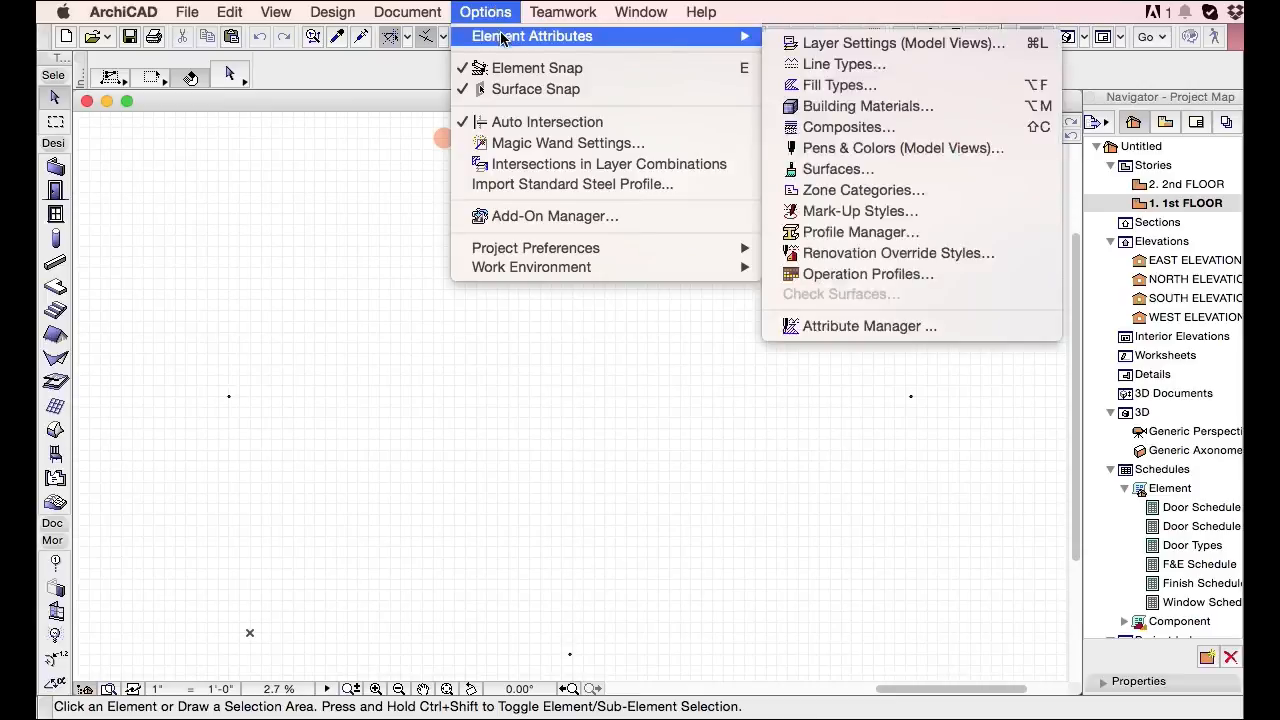
pyautogui.moveTo(503, 34)
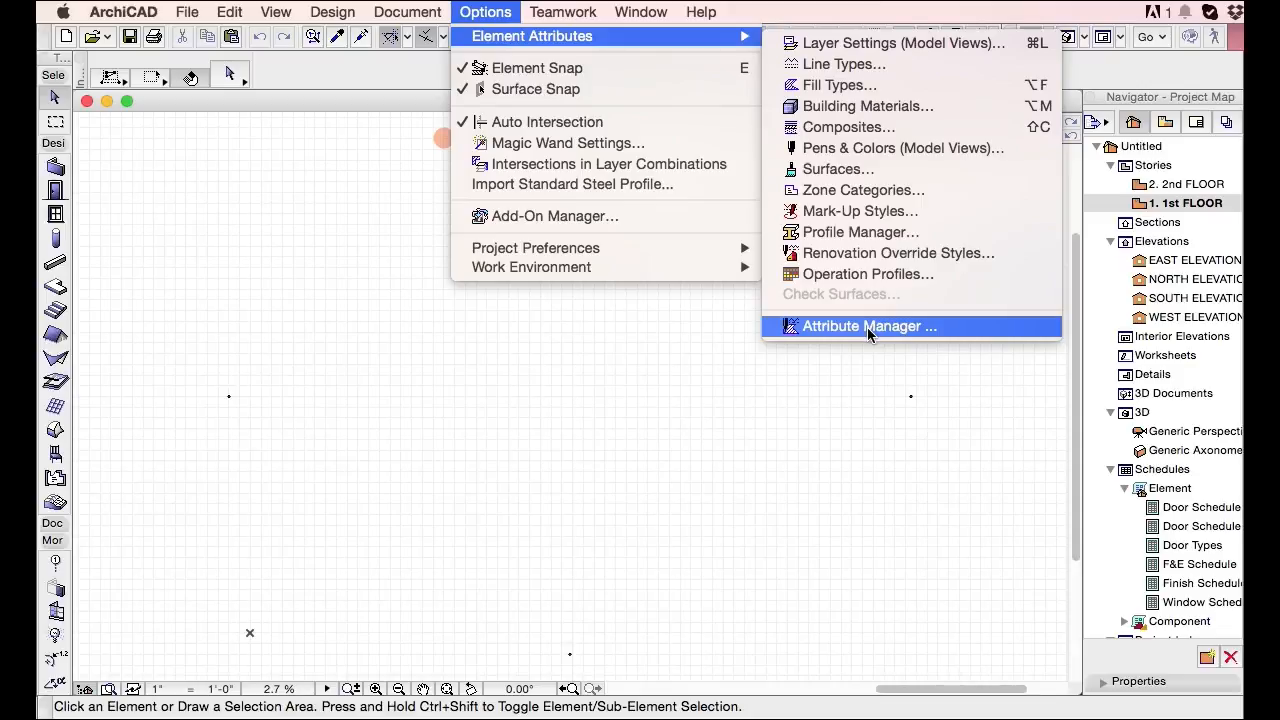
pyautogui.click(858, 45)
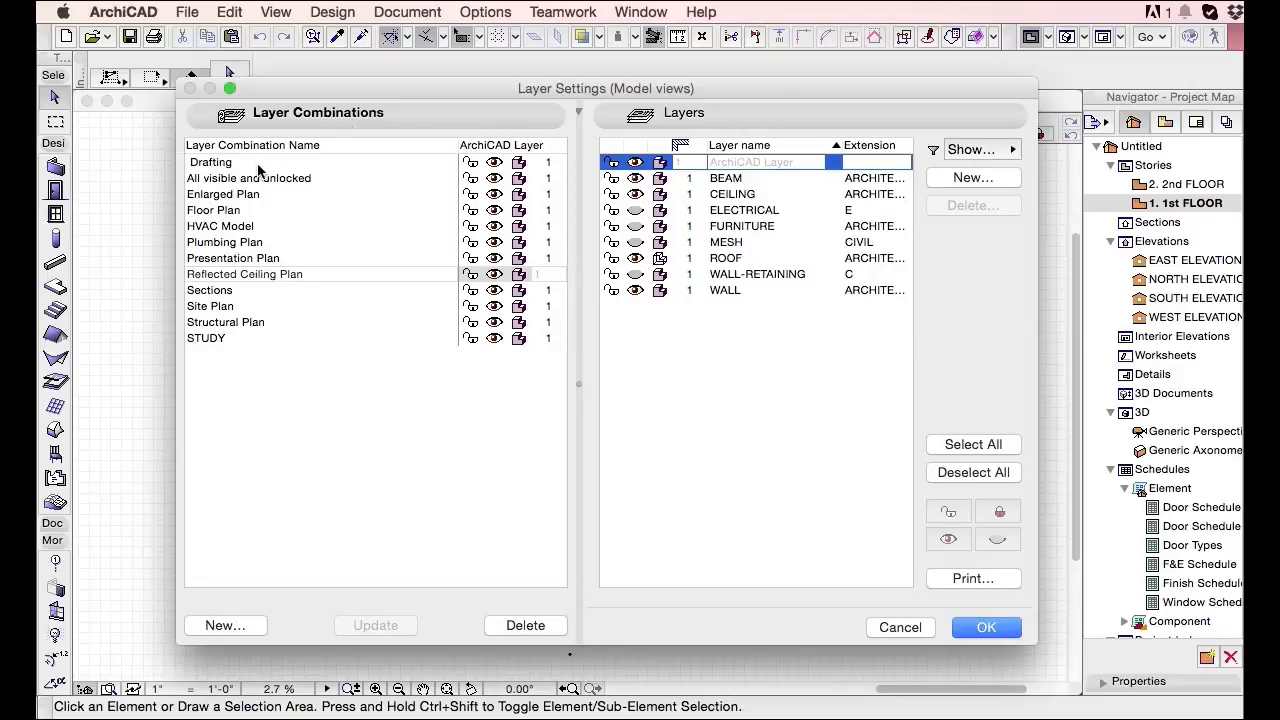
pyautogui.click(289, 163)
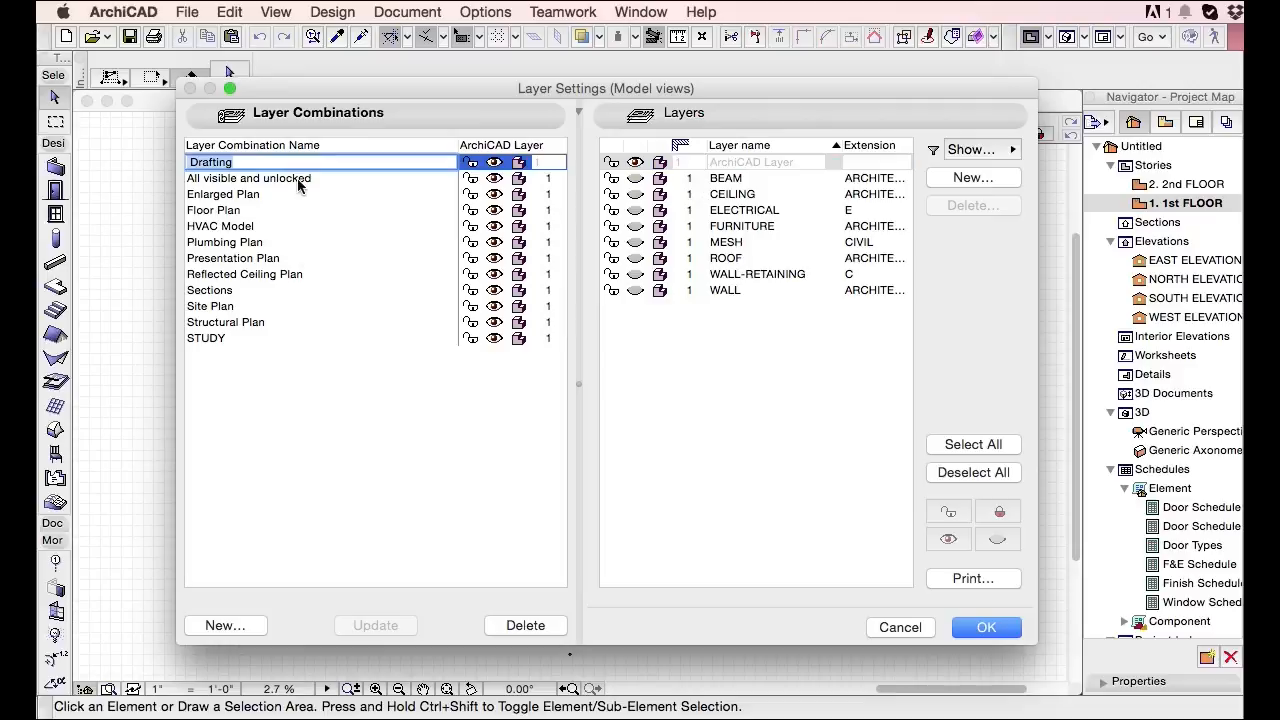
pyautogui.click(285, 211)
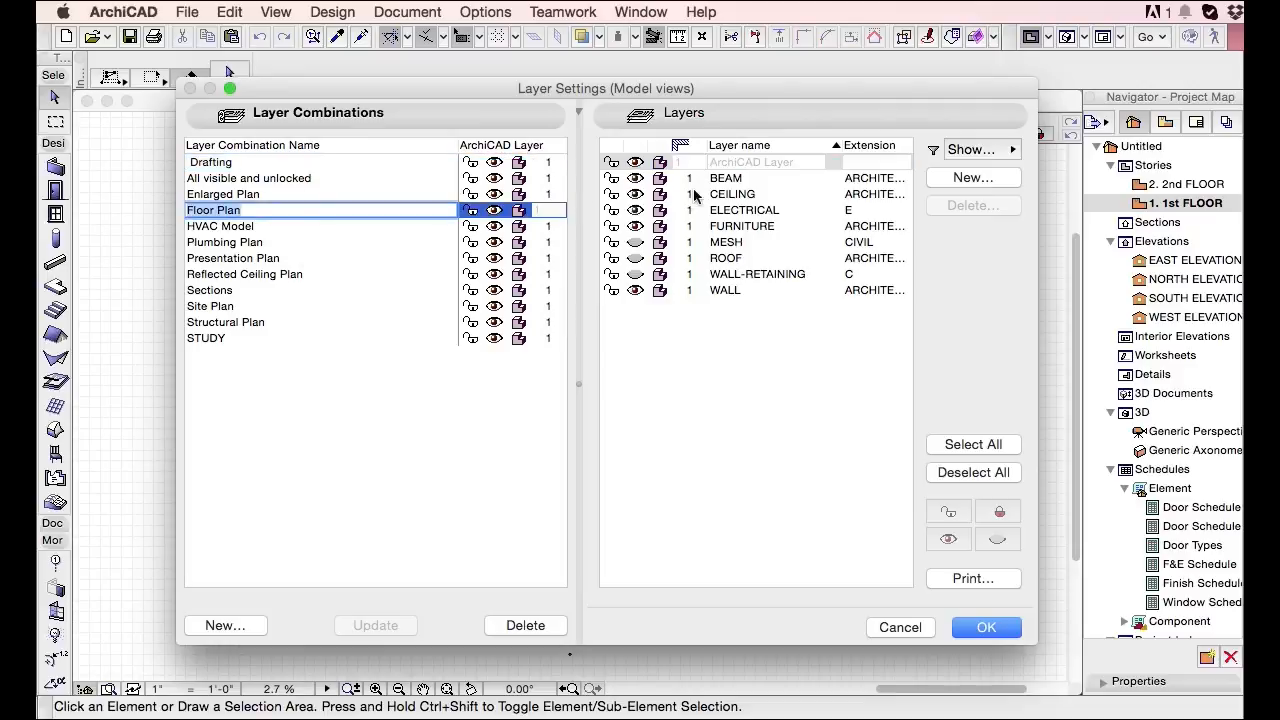
# Sort the layers by visibility, switch the BEAM layer to wireframe display, and sort the list by extension.
pyautogui.click(637, 147)
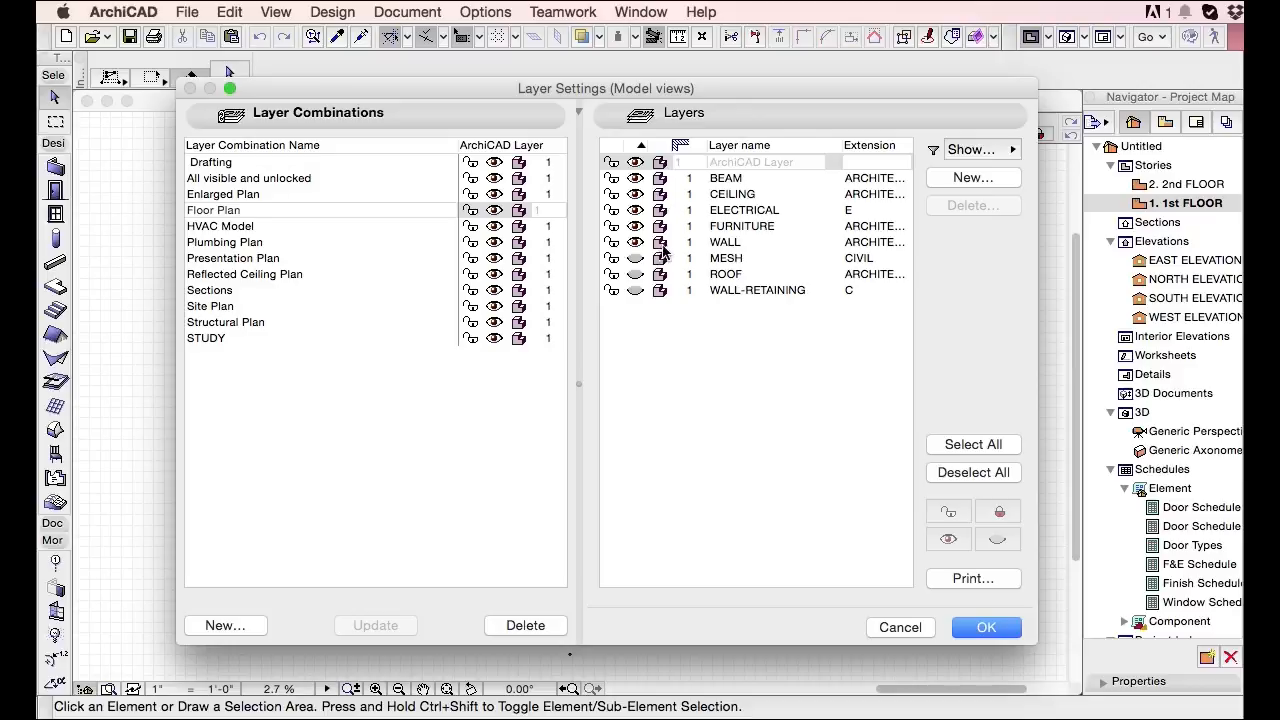
pyautogui.click(659, 165)
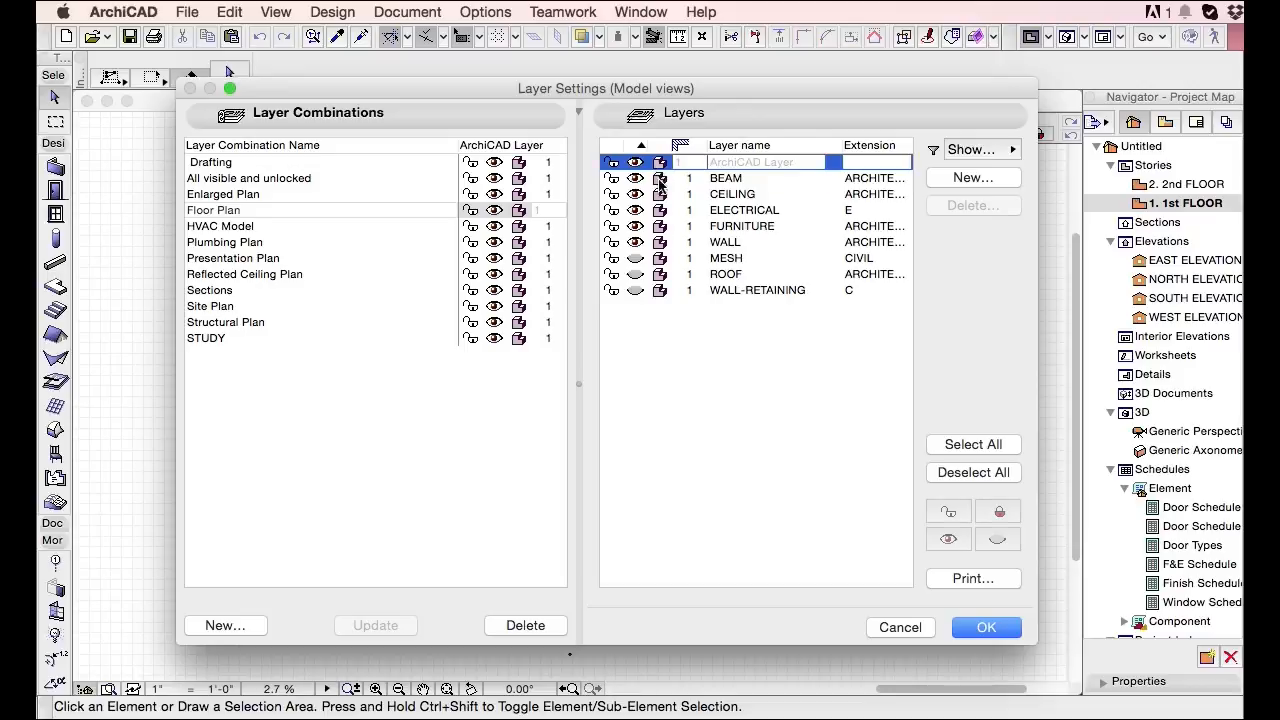
pyautogui.click(659, 180)
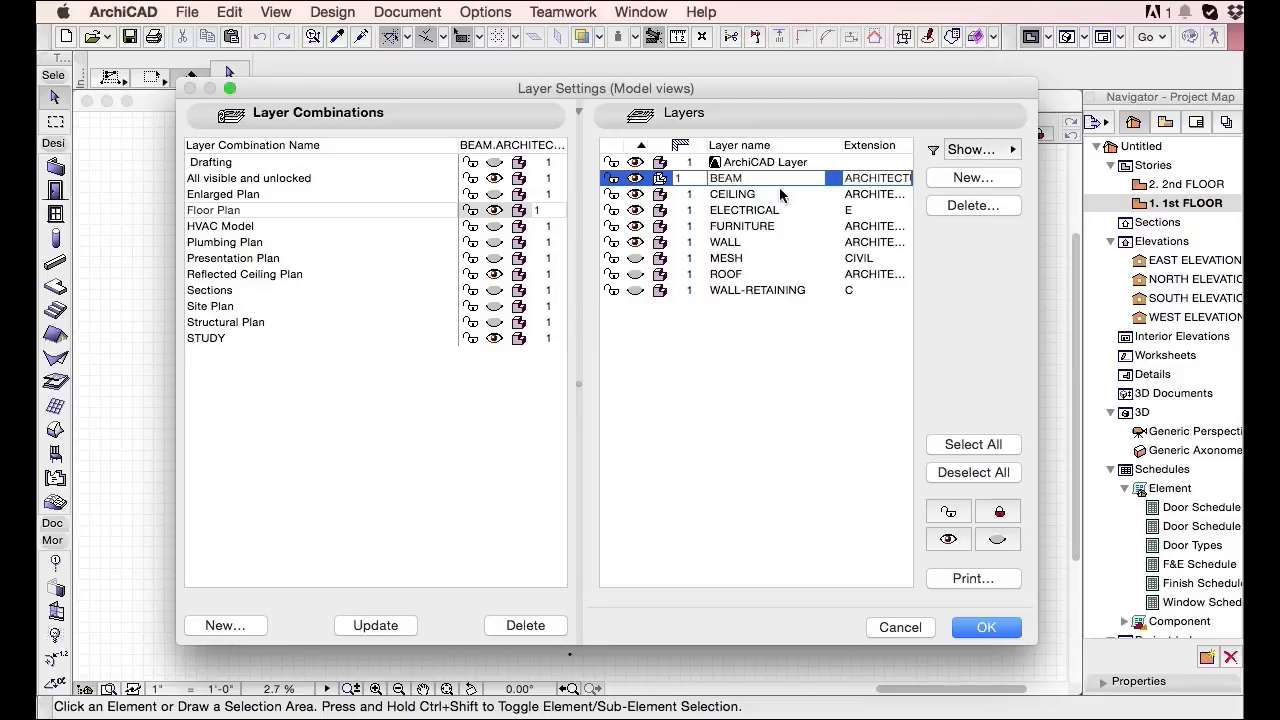
pyautogui.click(881, 147)
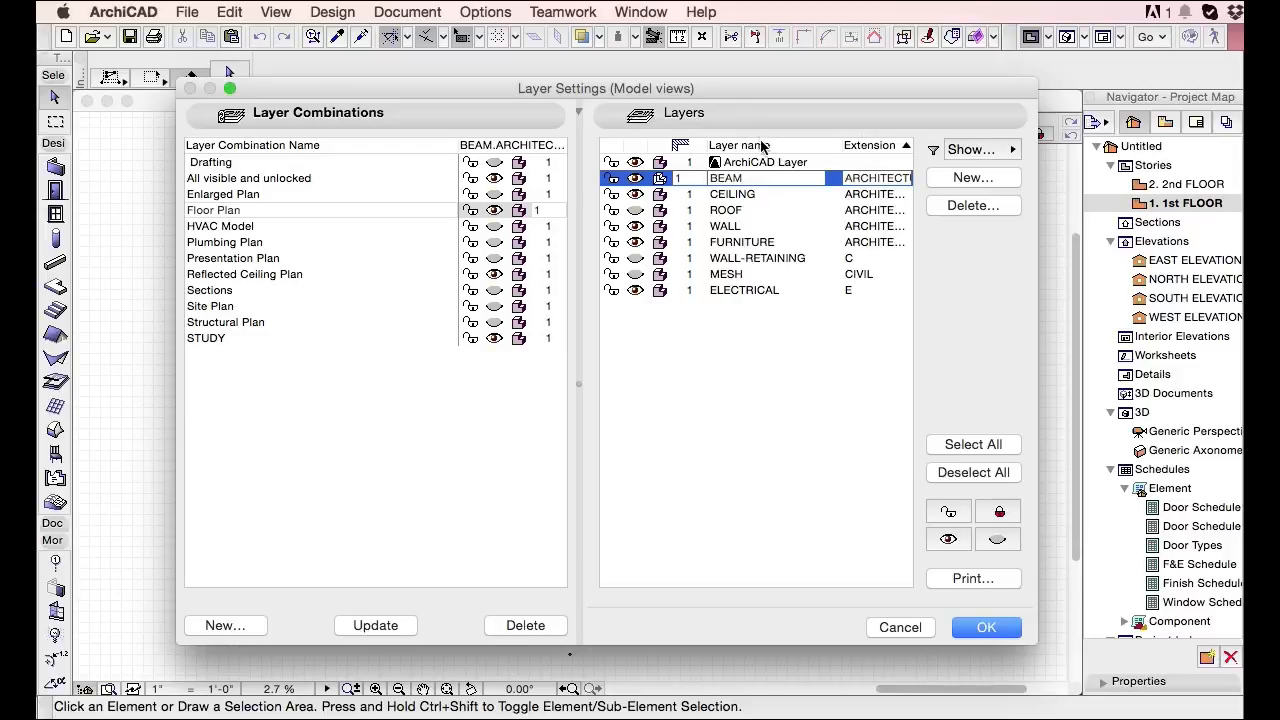
# Examine the HVAC Model combination and the WALL and FURNITURE layers' visibility across combinations, and close the layer settings without saving.
pyautogui.click(329, 226)
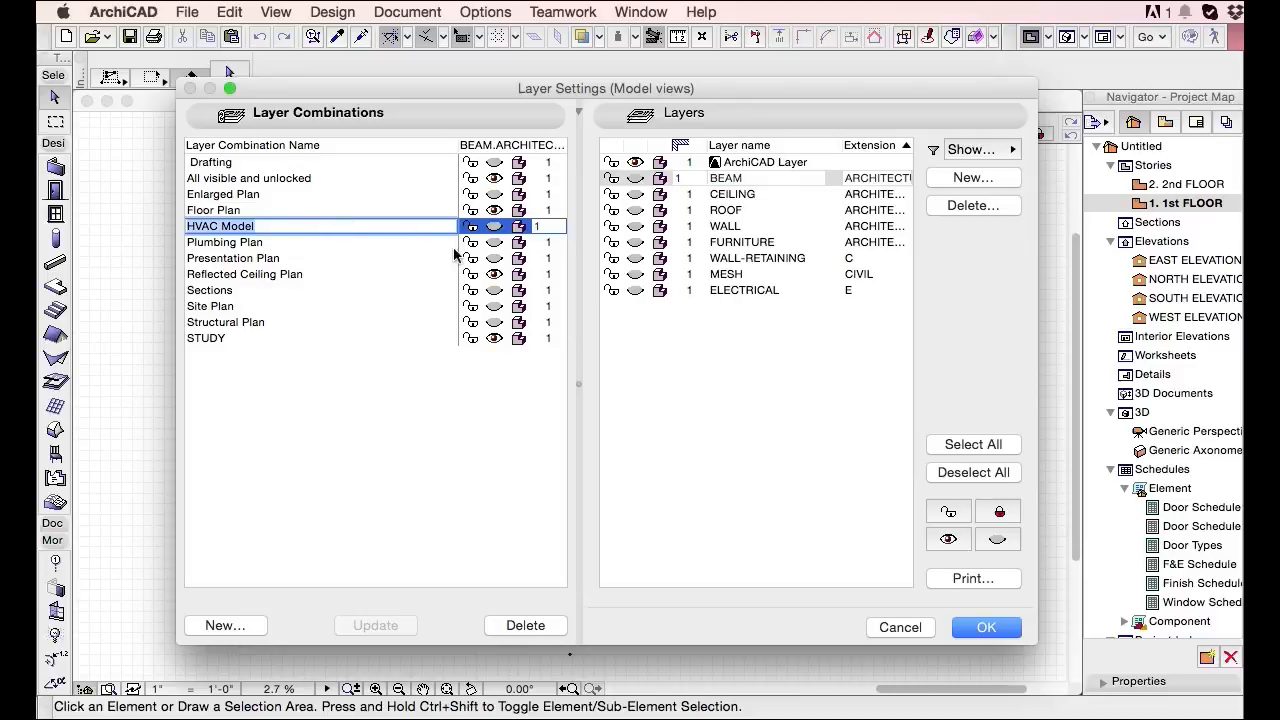
pyautogui.click(721, 229)
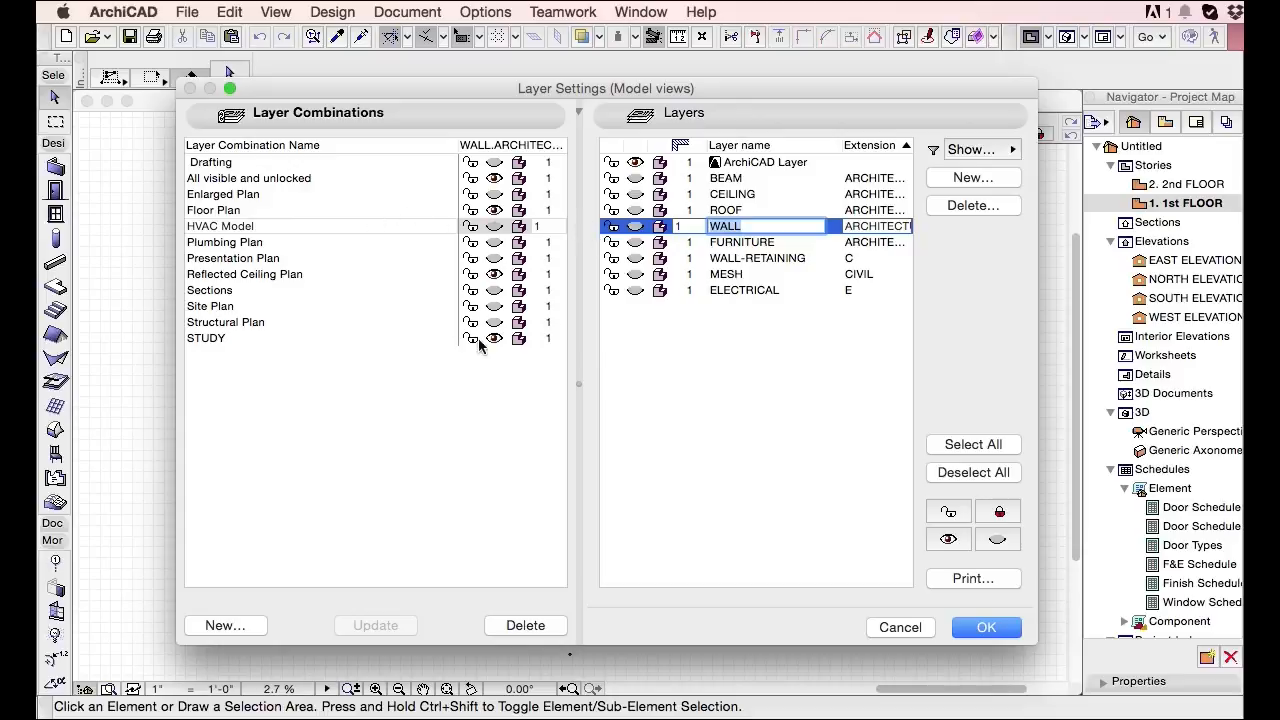
pyautogui.click(743, 244)
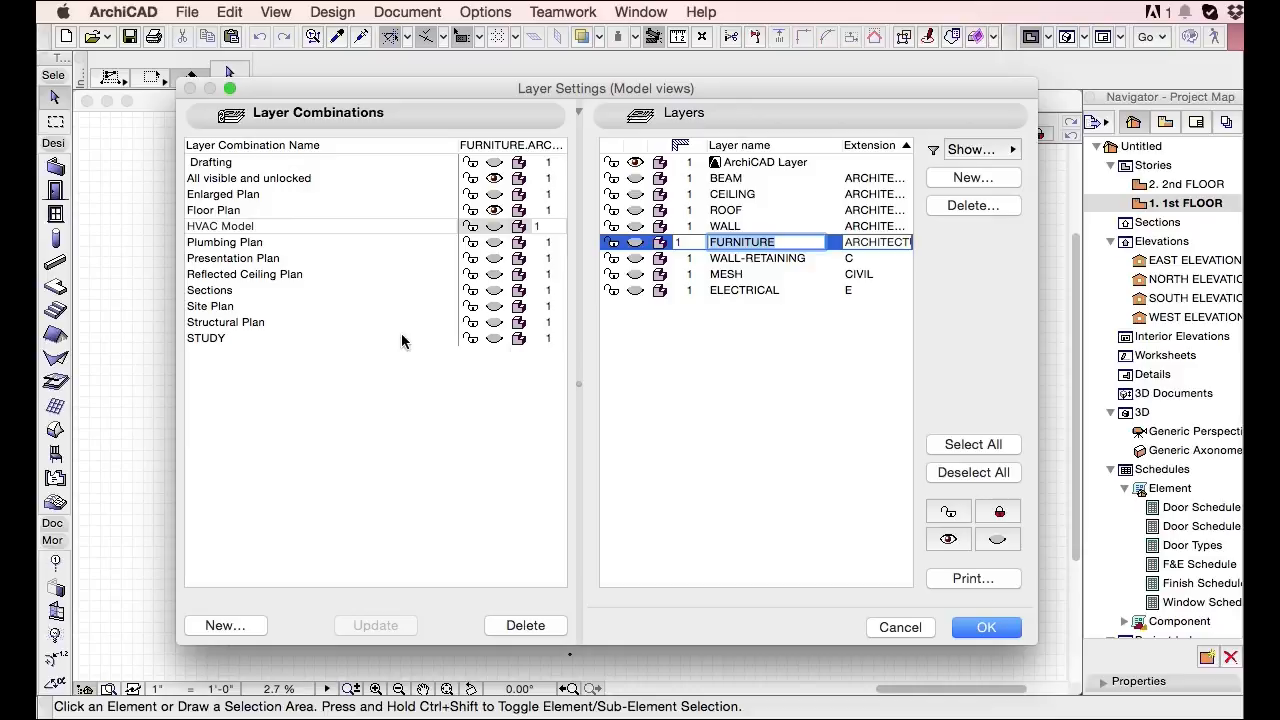
pyautogui.click(900, 627)
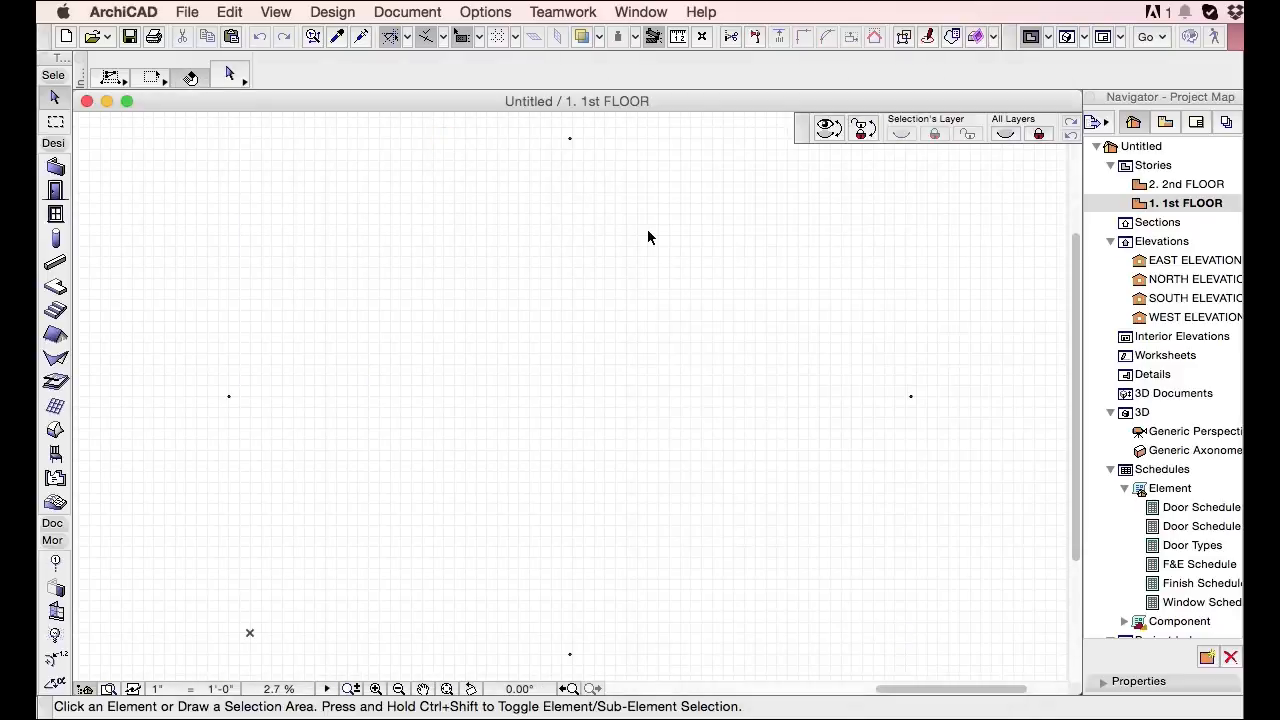
# Try a 0.97 in dash and 0.45 in gap on the Hidden Line type, and discard the changes.
pyautogui.click(476, 10)
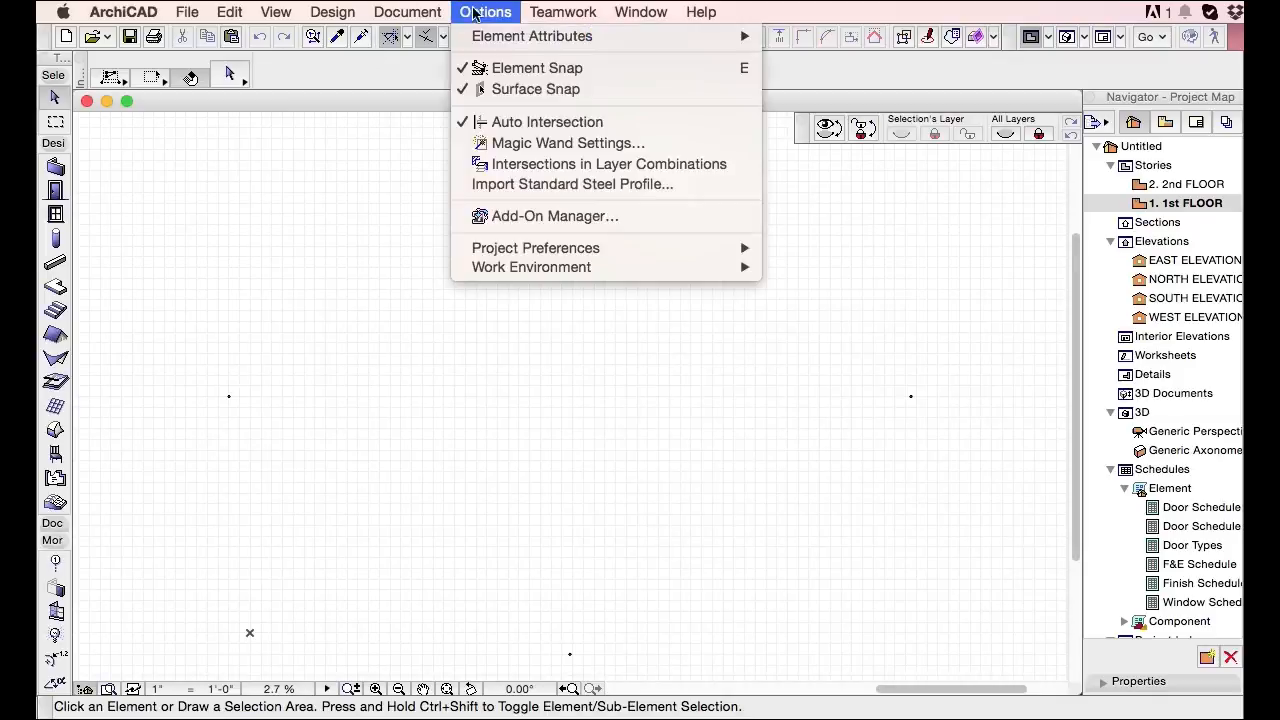
pyautogui.moveTo(490, 37)
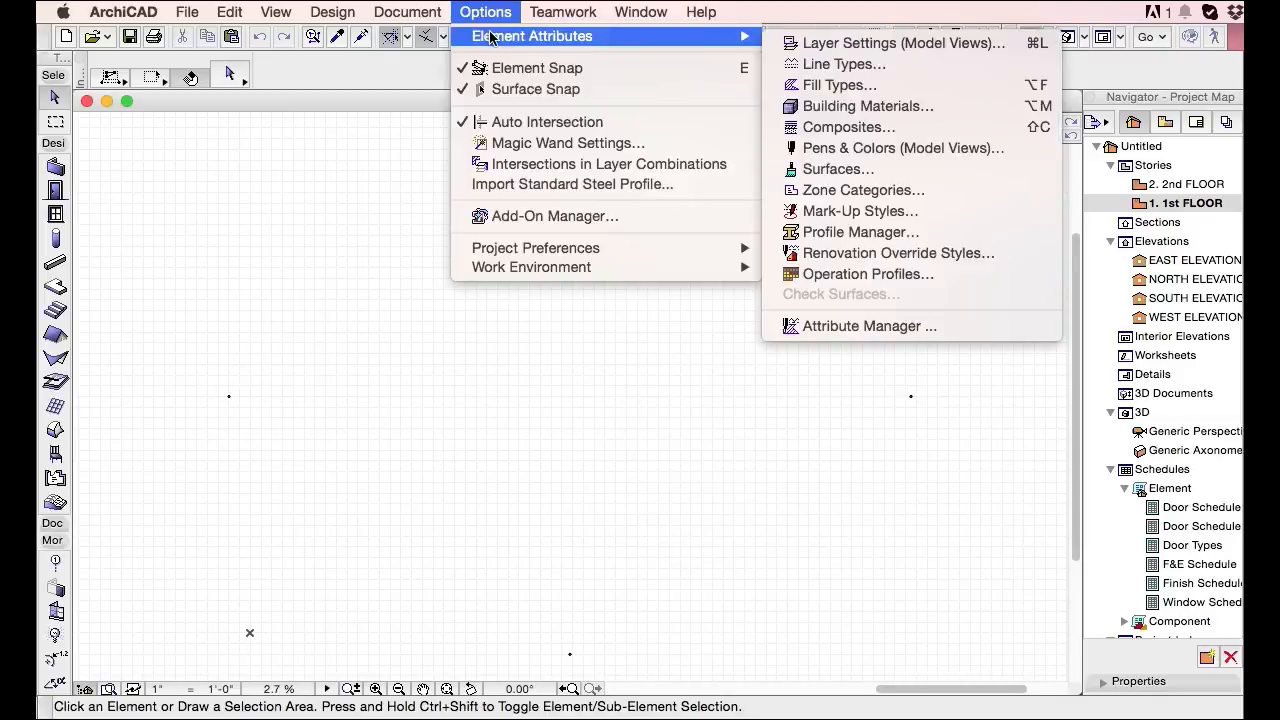
pyautogui.click(845, 64)
pyautogui.click(532, 157)
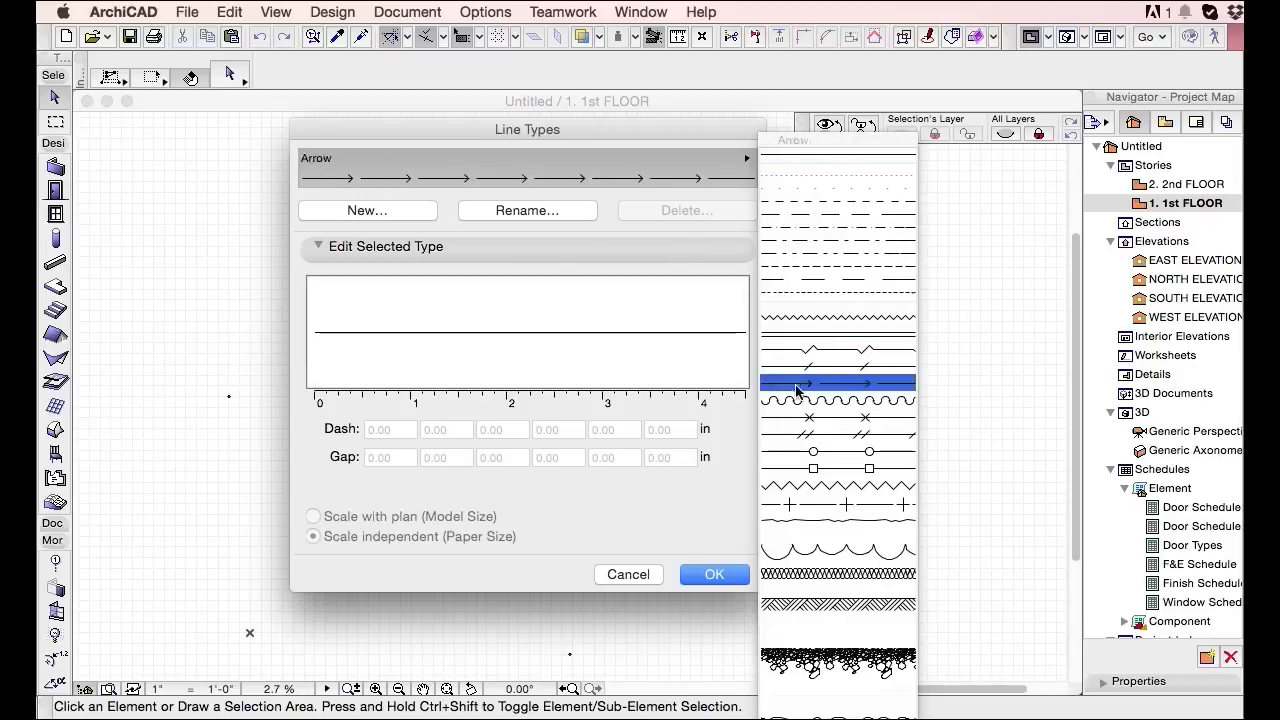
pyautogui.click(797, 266)
pyautogui.moveTo(327, 335); pyautogui.dragTo(366, 336)
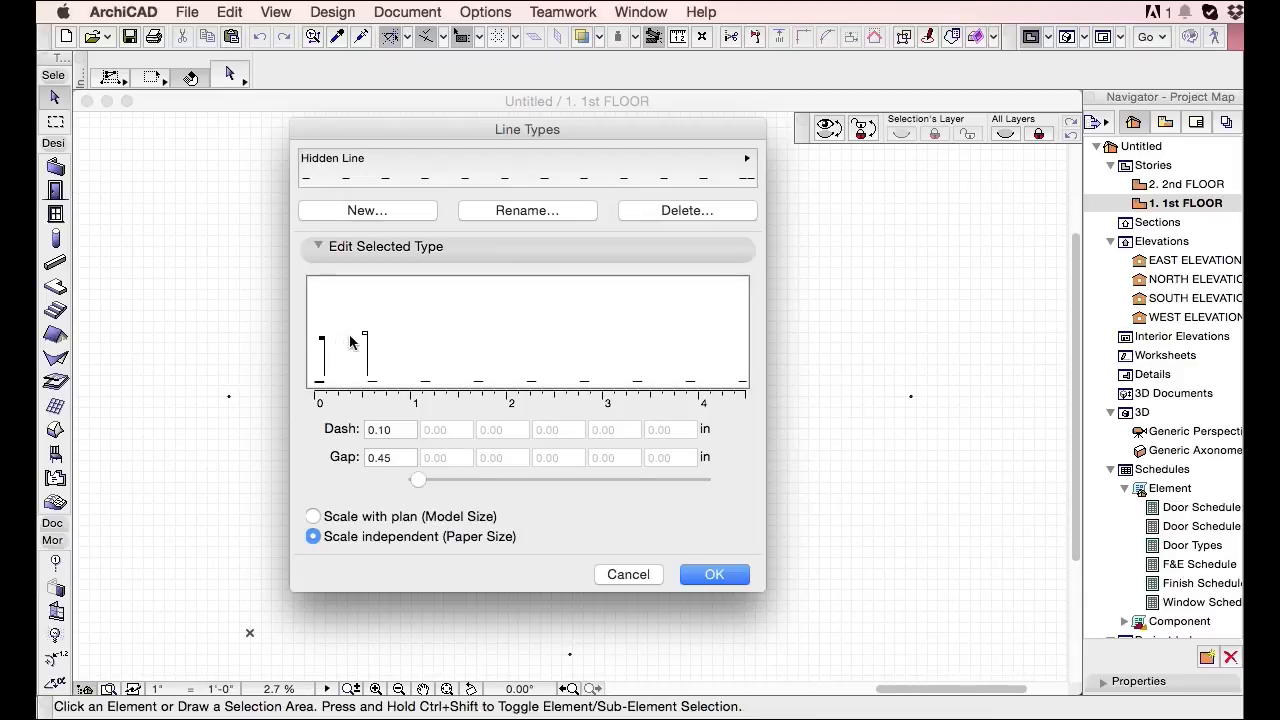
pyautogui.moveTo(324, 343); pyautogui.dragTo(410, 343)
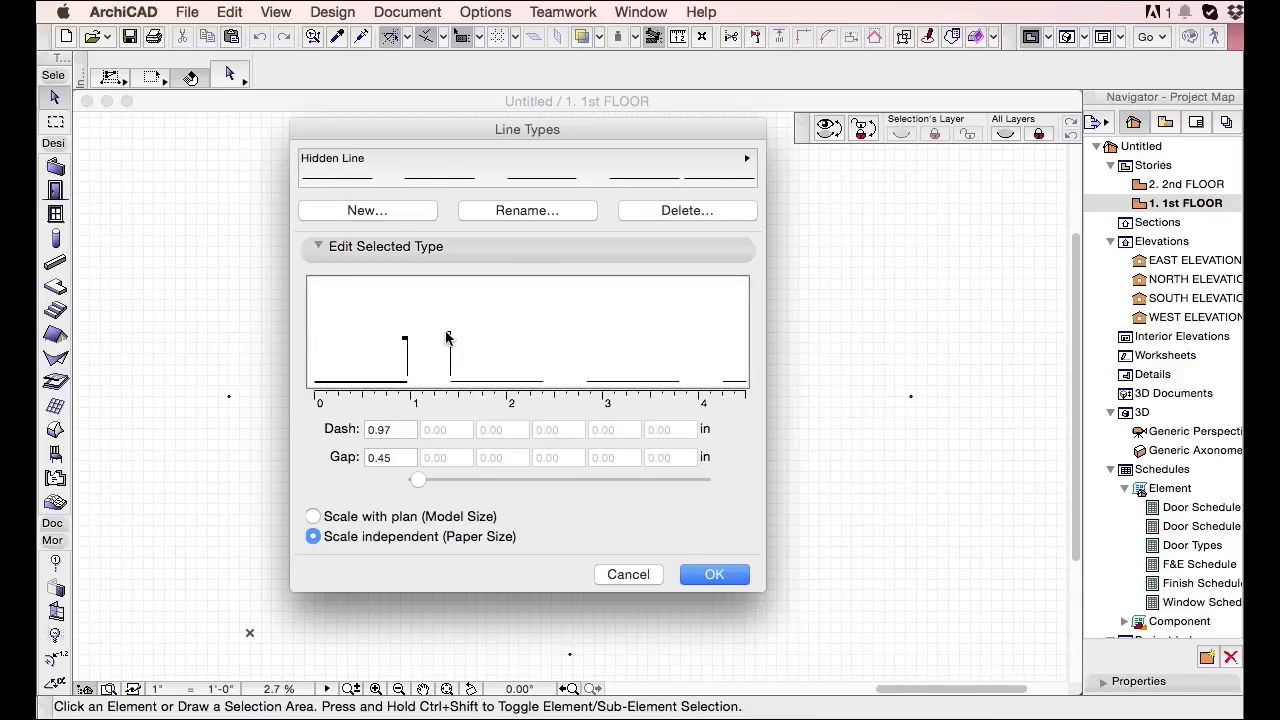
pyautogui.click(628, 575)
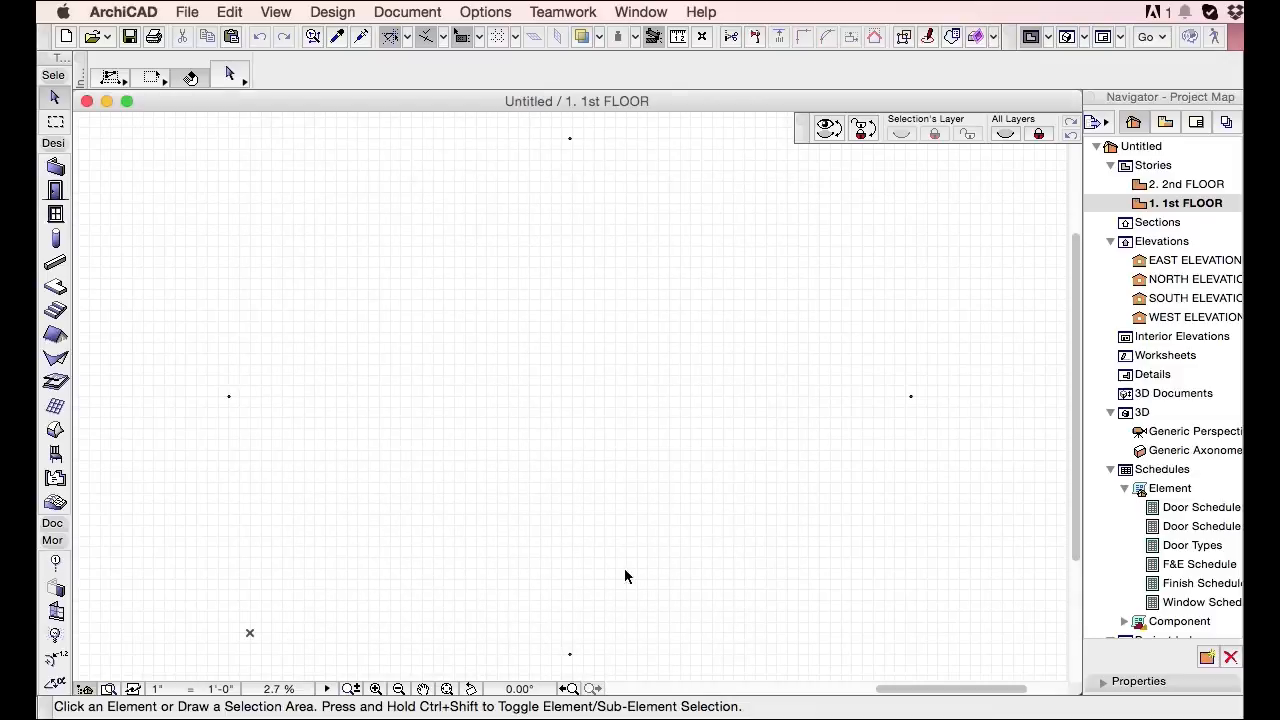
# Open the fill types and set the Grid 24" fill's pattern angle to 45°.
pyautogui.click(485, 12)
pyautogui.moveTo(495, 36)
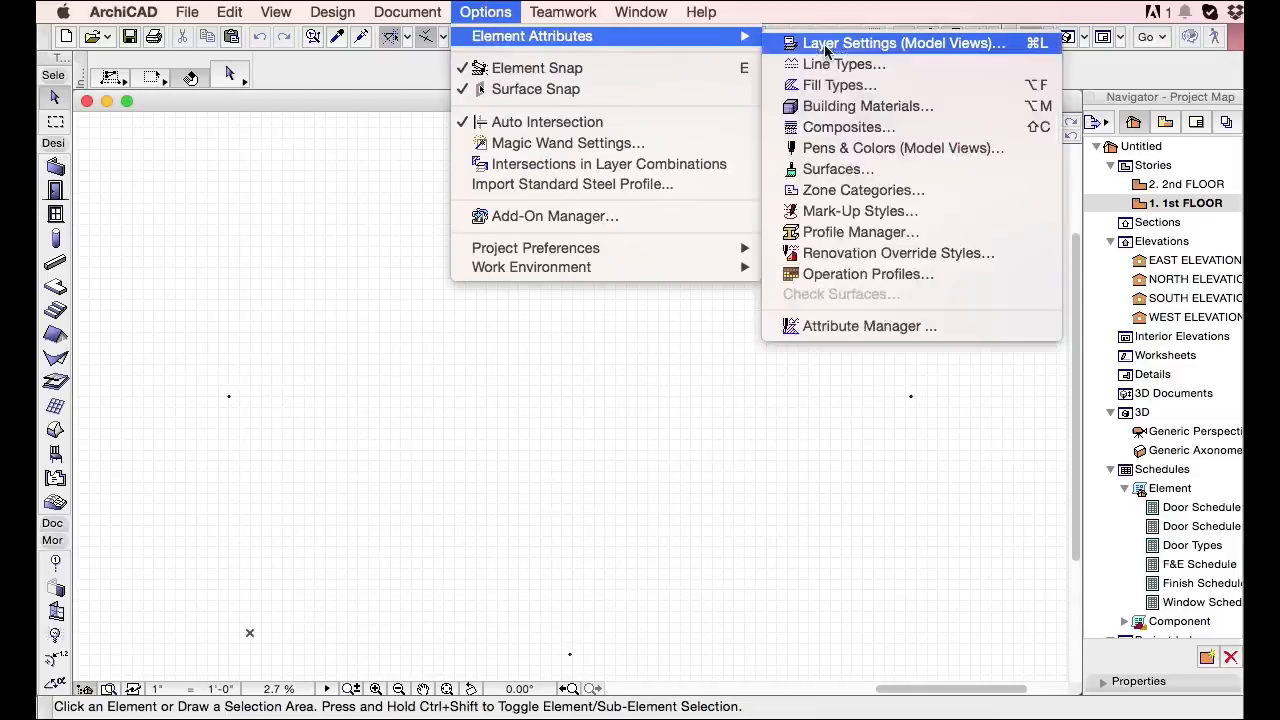
pyautogui.click(840, 85)
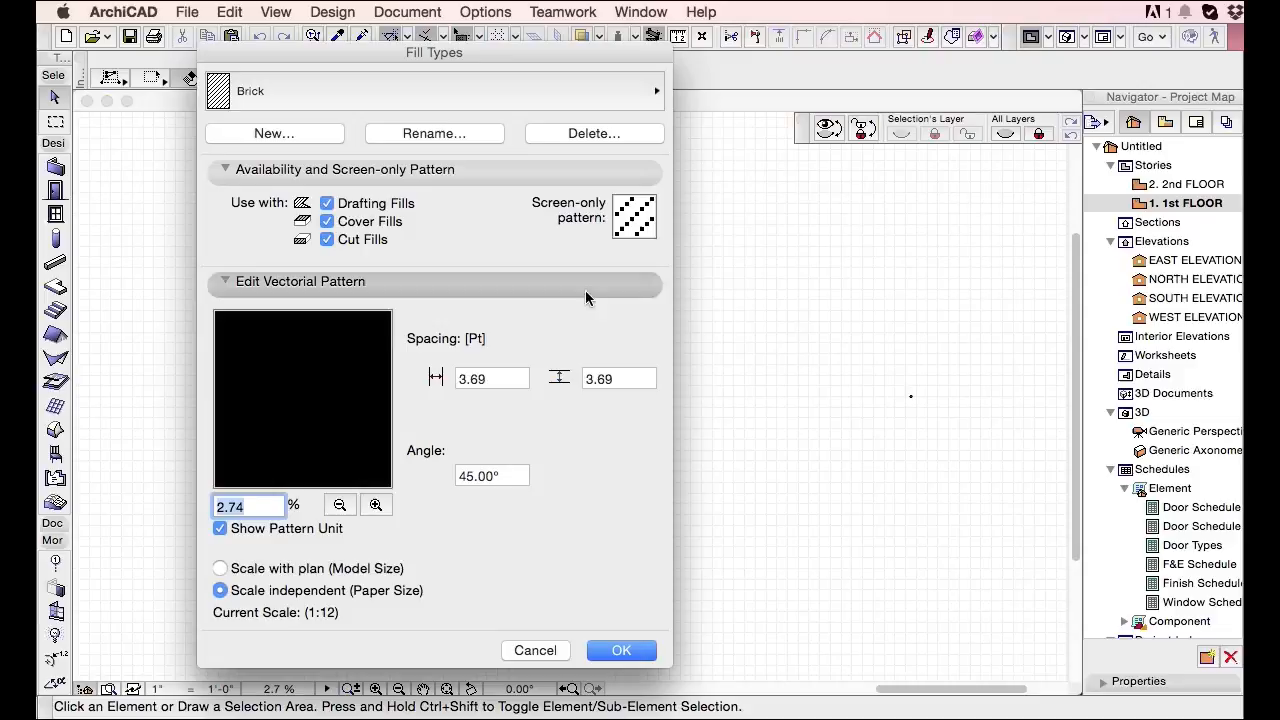
pyautogui.click(441, 92)
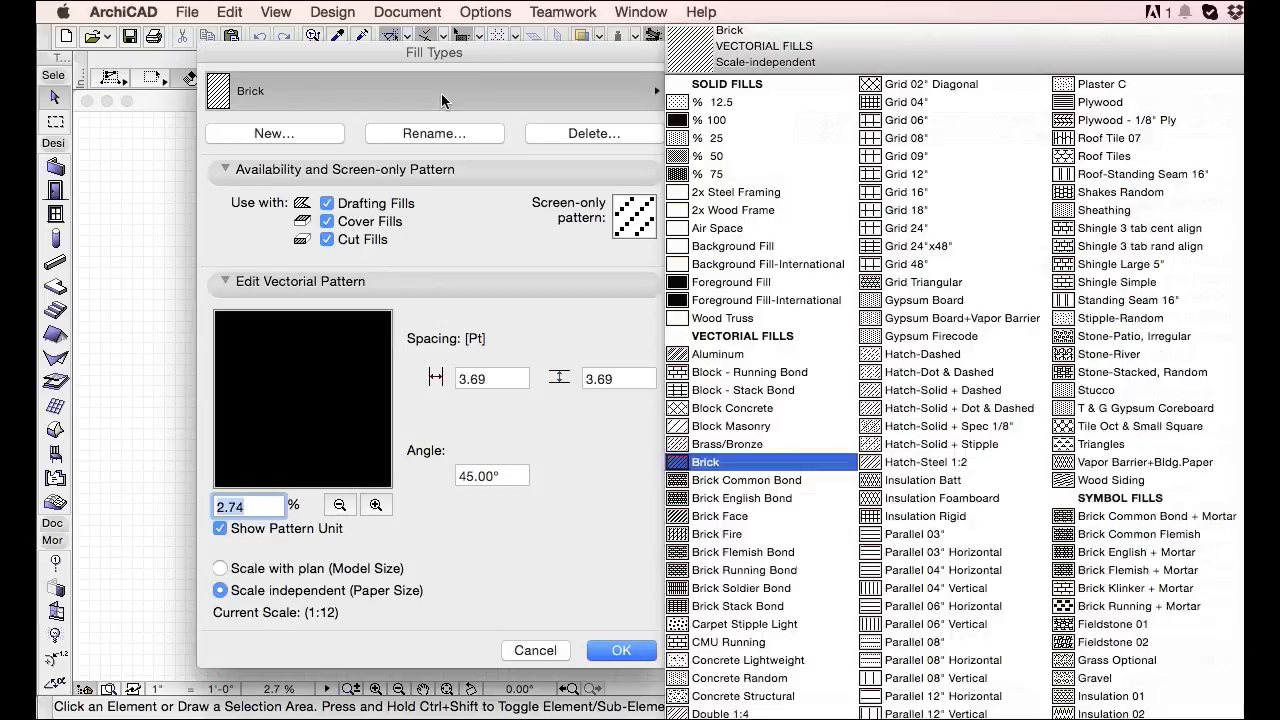
pyautogui.click(956, 227)
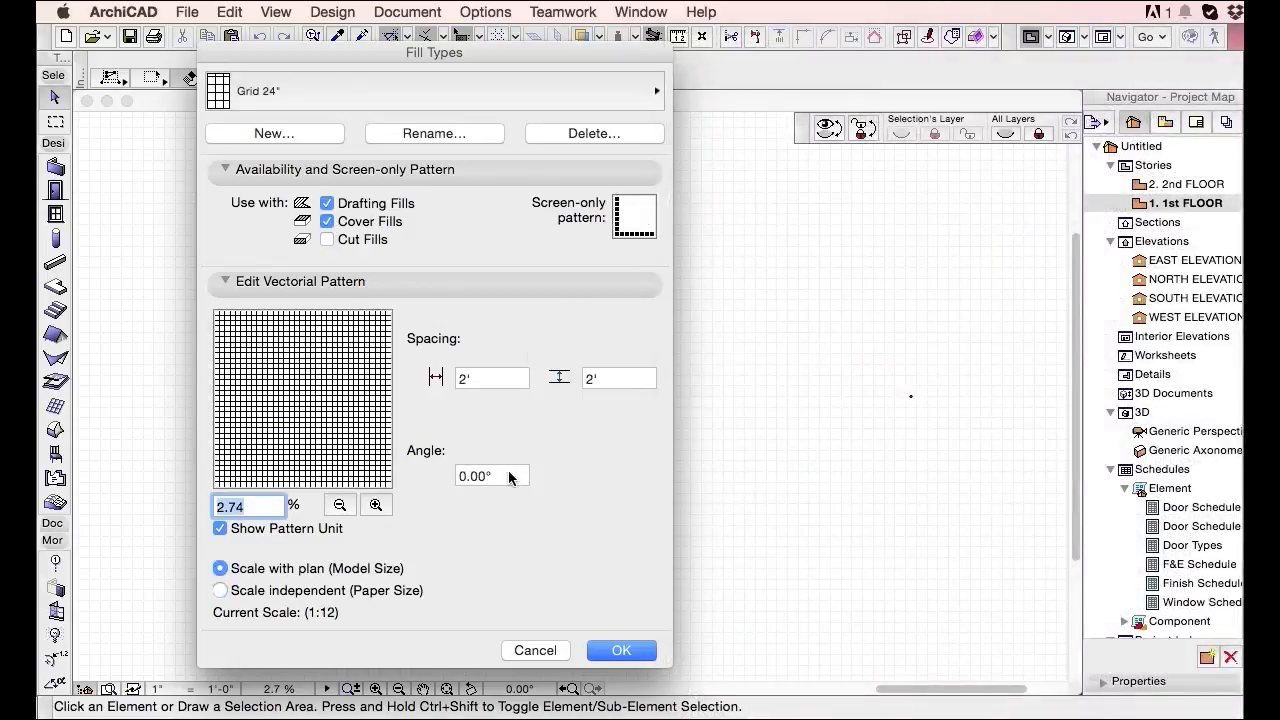
pyautogui.click(508, 477)
pyautogui.write('45')
pyautogui.press('Tab')
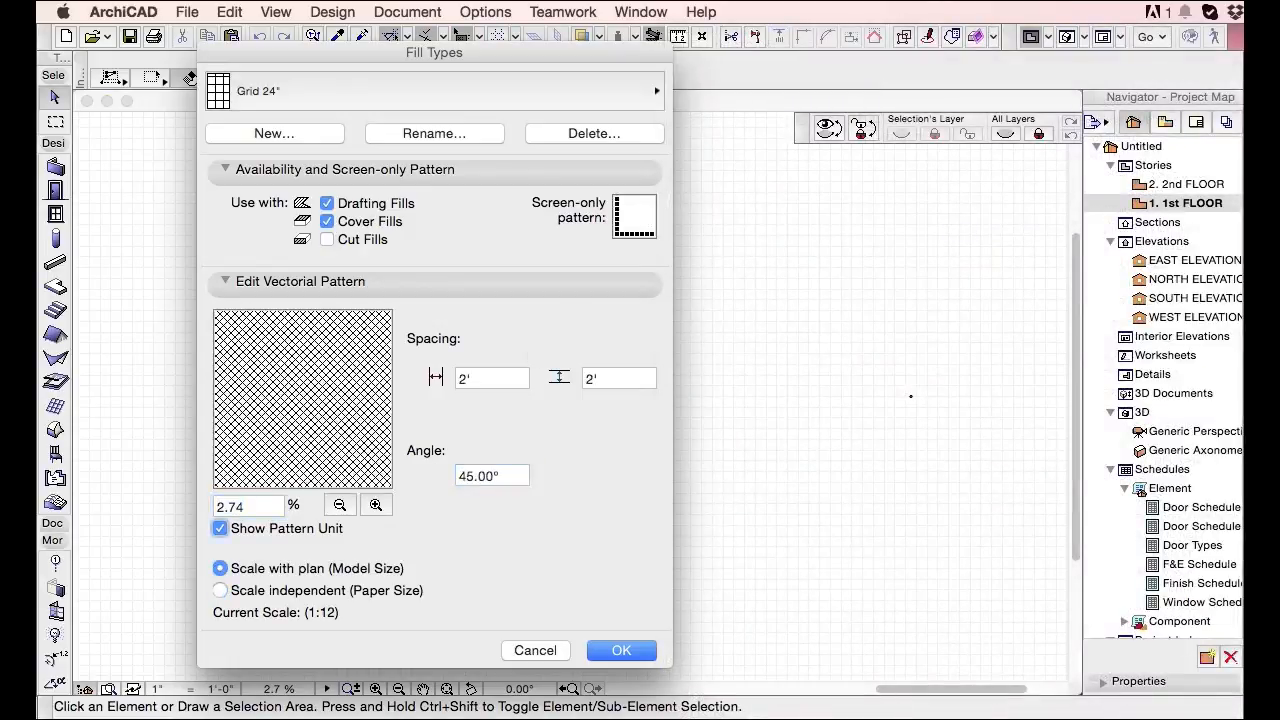
# Set the Grid 24" fill's horizontal spacing to 4' and discard the fill type changes.
pyautogui.click(466, 381)
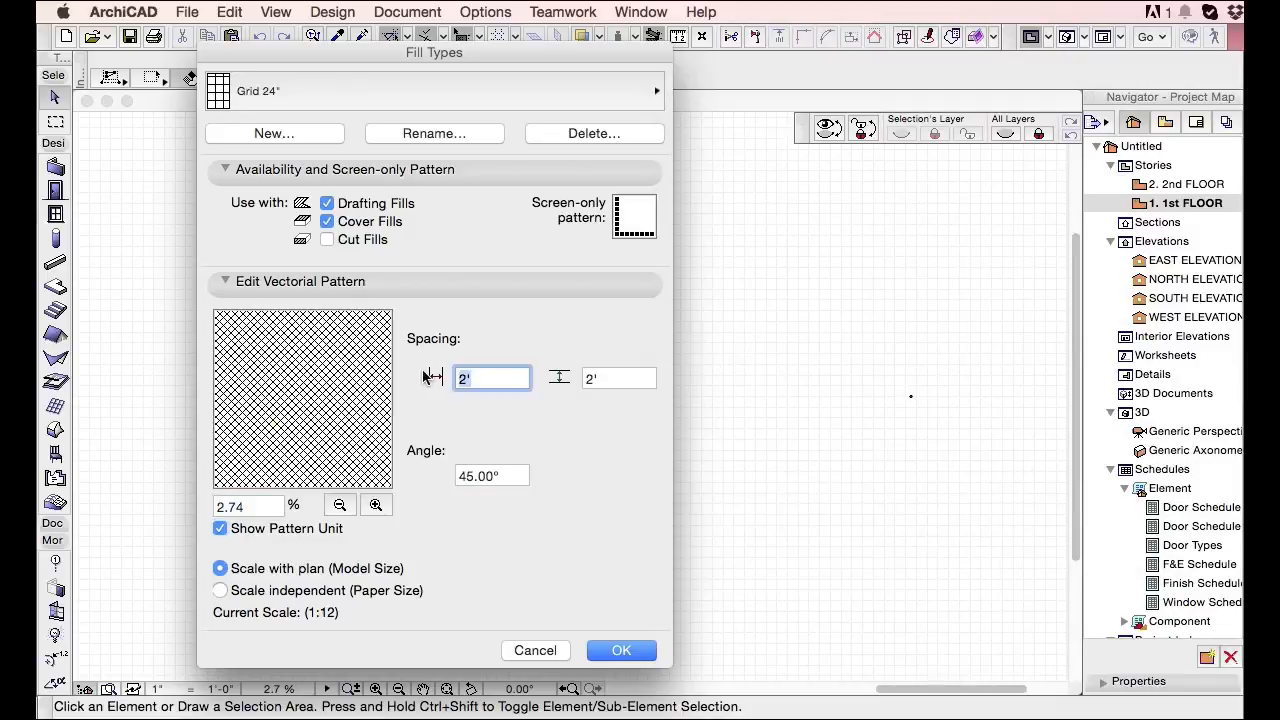
pyautogui.write('4')
pyautogui.press('Tab')
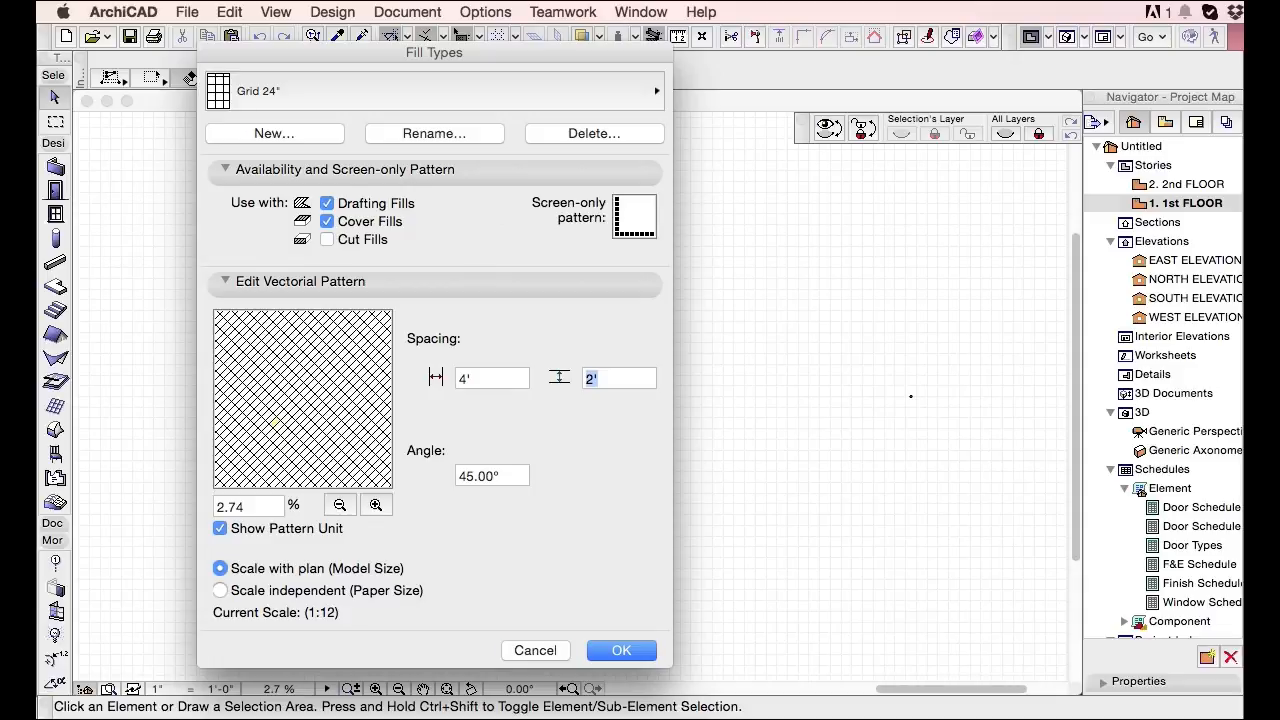
pyautogui.press('Escape')
# Examine the Concrete Structural building material's fill orientation options, tags and physical properties, and close the settings without saving.
pyautogui.click(470, 13)
pyautogui.moveTo(490, 40)
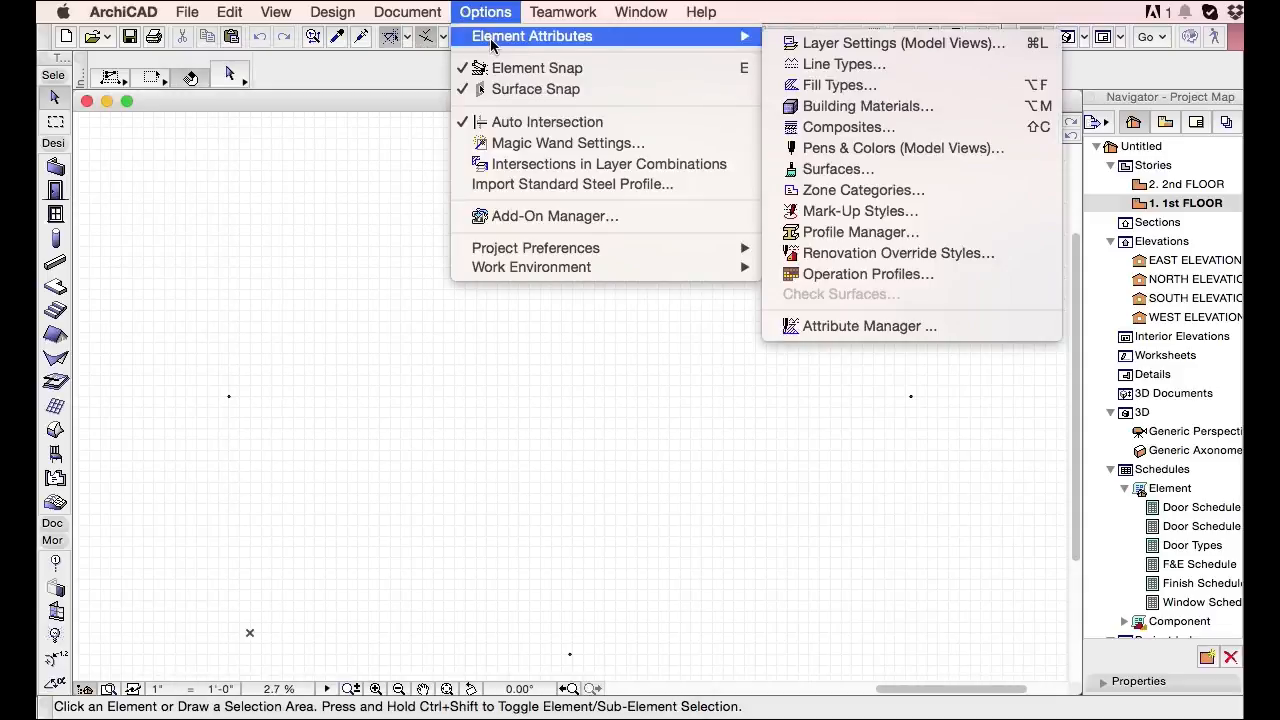
pyautogui.click(849, 107)
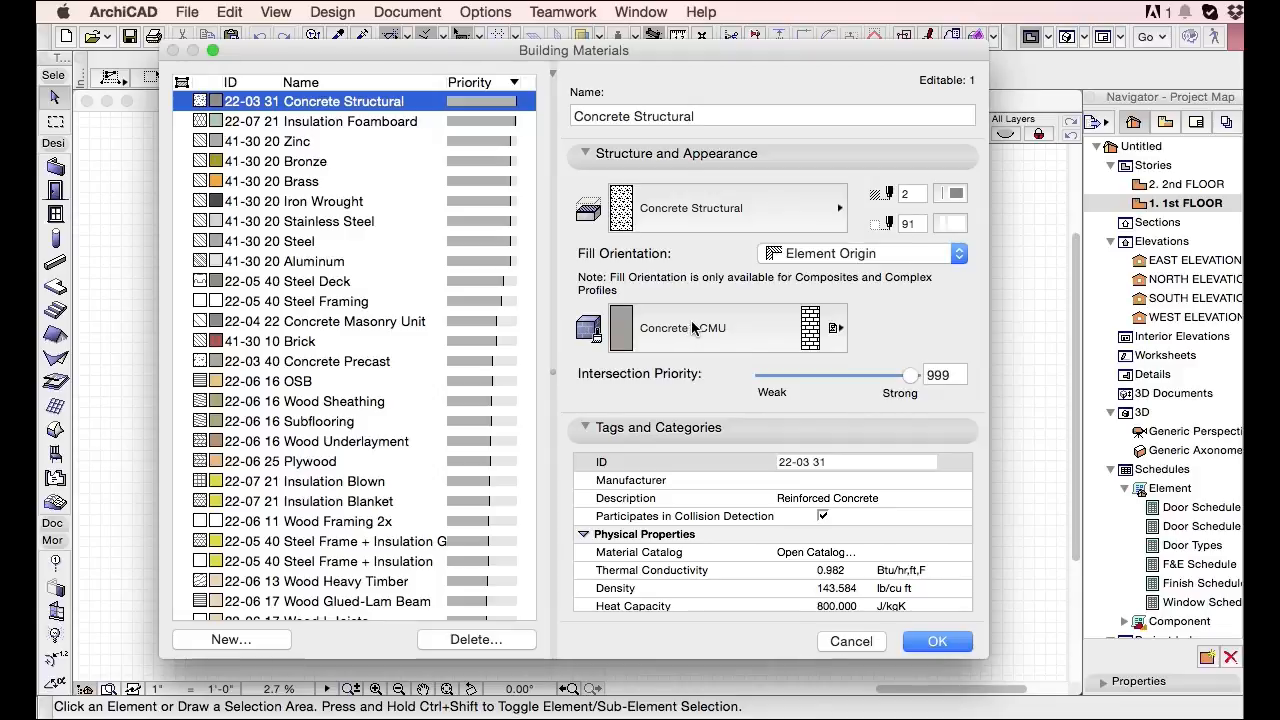
pyautogui.click(916, 256)
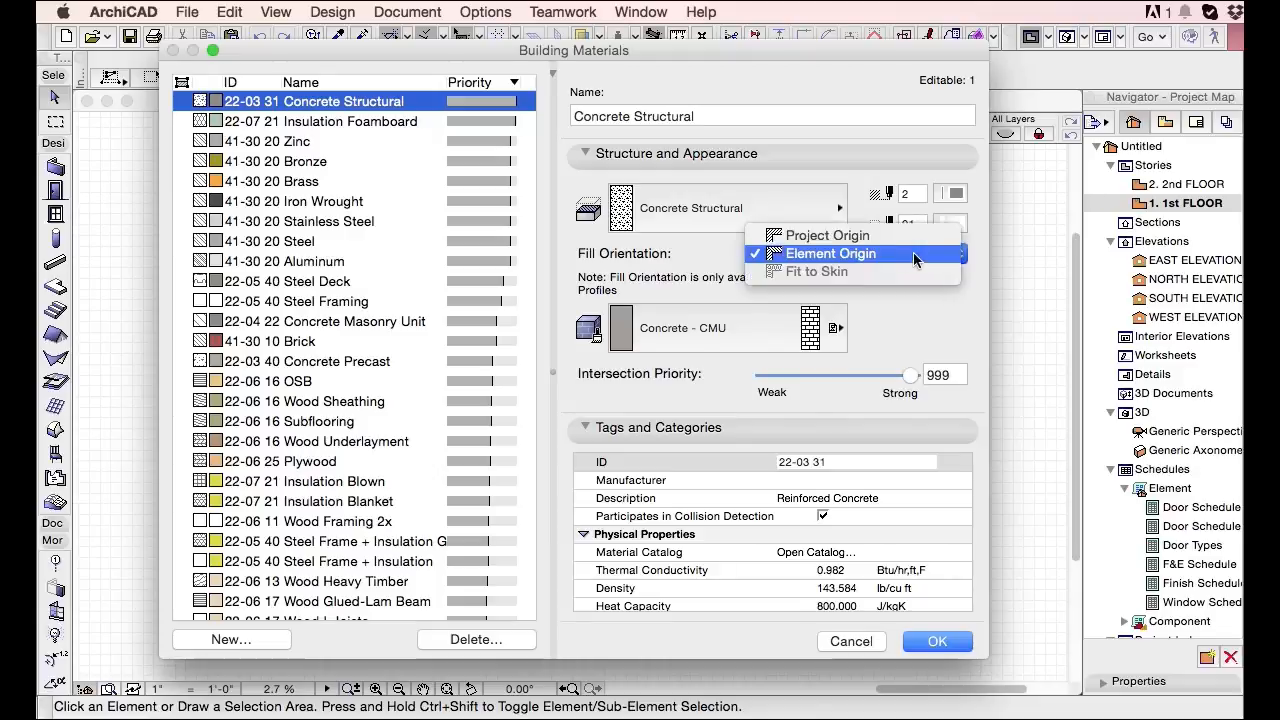
pyautogui.click(932, 323)
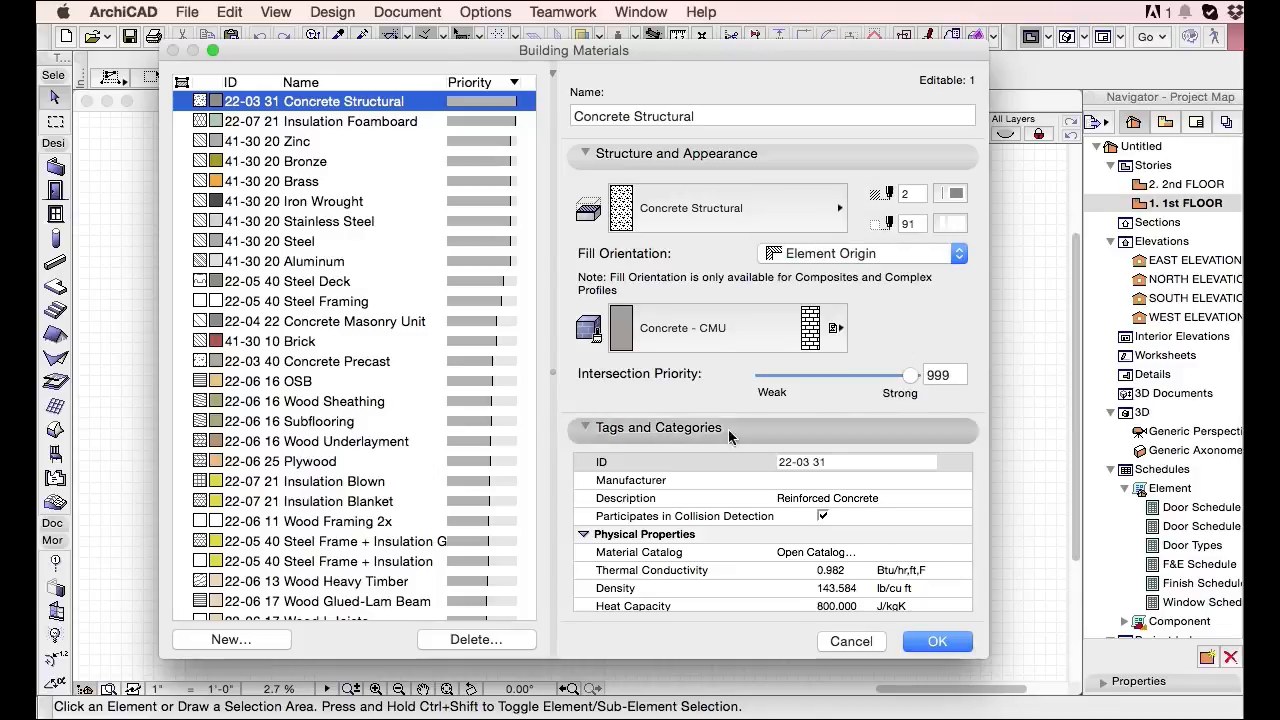
pyautogui.scroll(-2, 832, 503)
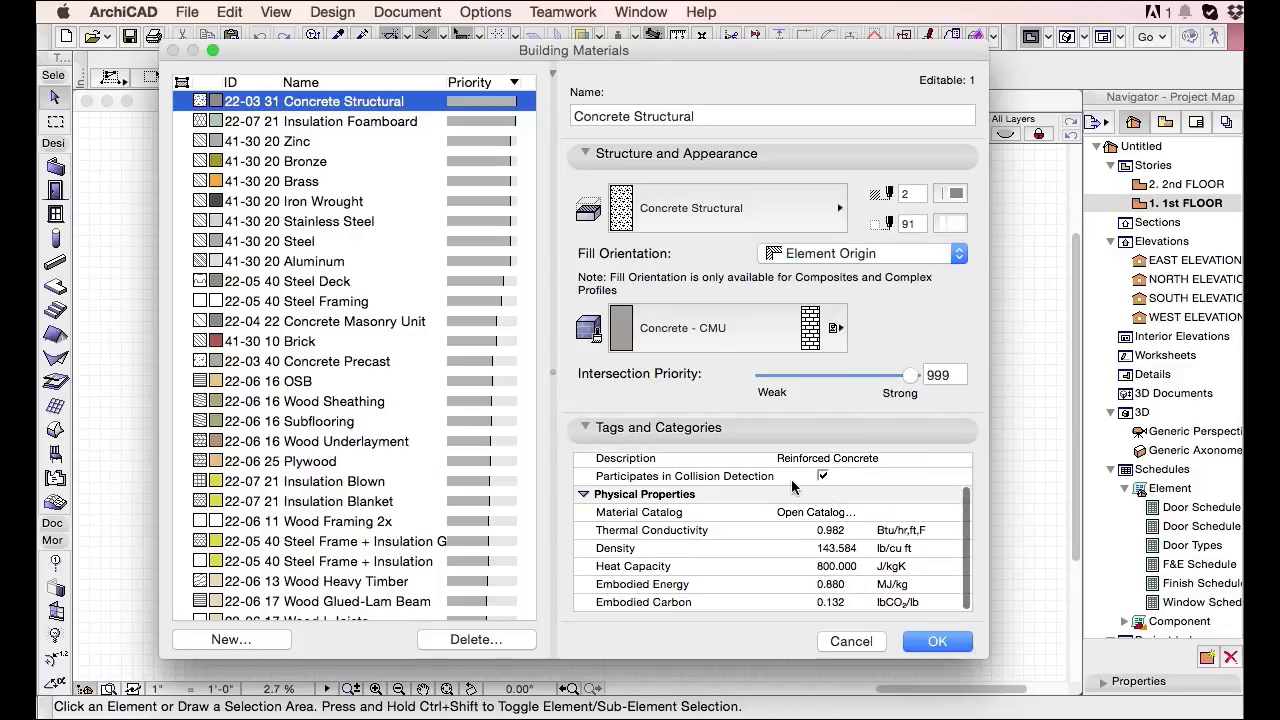
pyautogui.scroll(2, 848, 490)
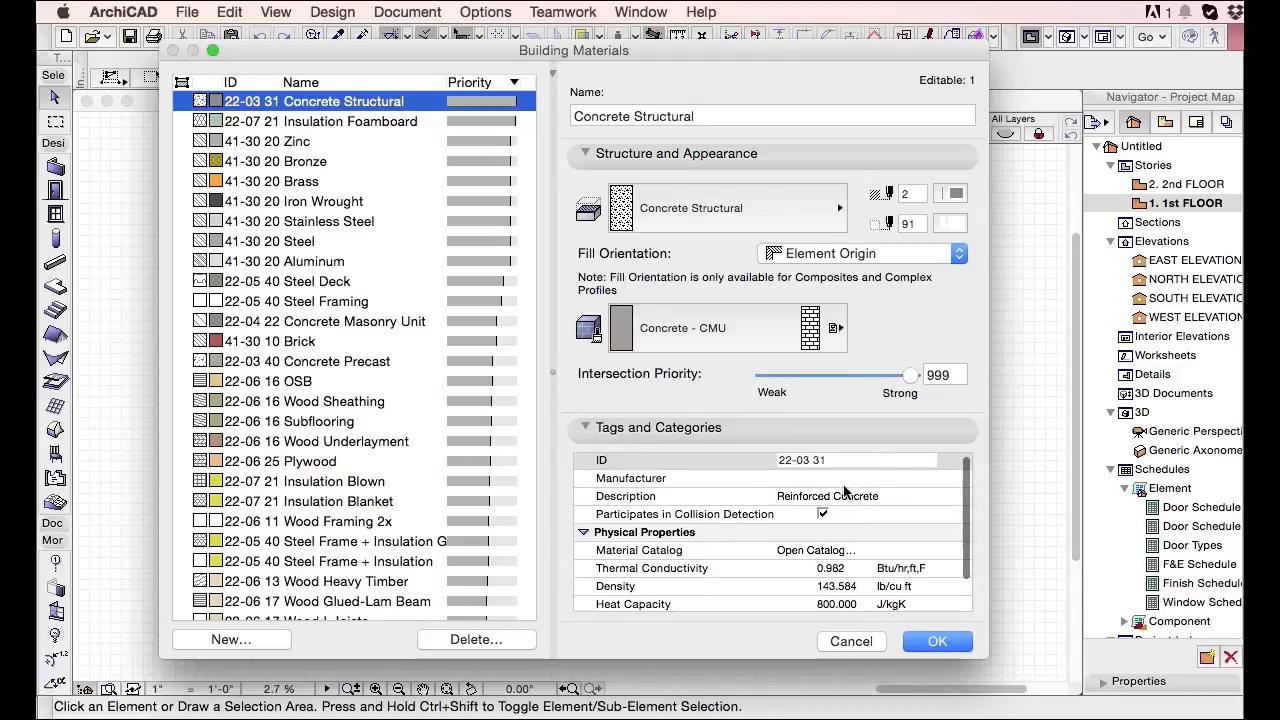
pyautogui.scroll(-2, 705, 548)
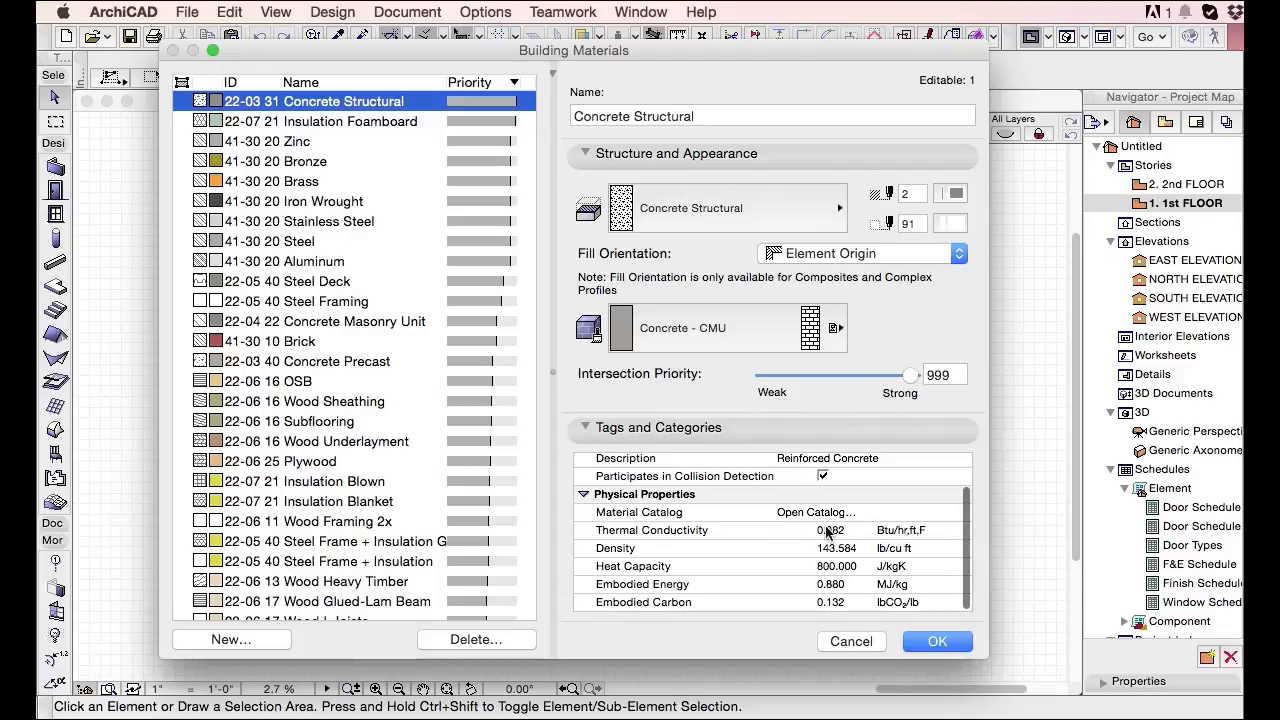
pyautogui.press('Escape')
# In the Brick Vr. 2x4 Wd.Stud composite, replace the Brick skin with Wood Frame + Insulation and the Air Space skin with Generic Exterior Material.
pyautogui.click(485, 11)
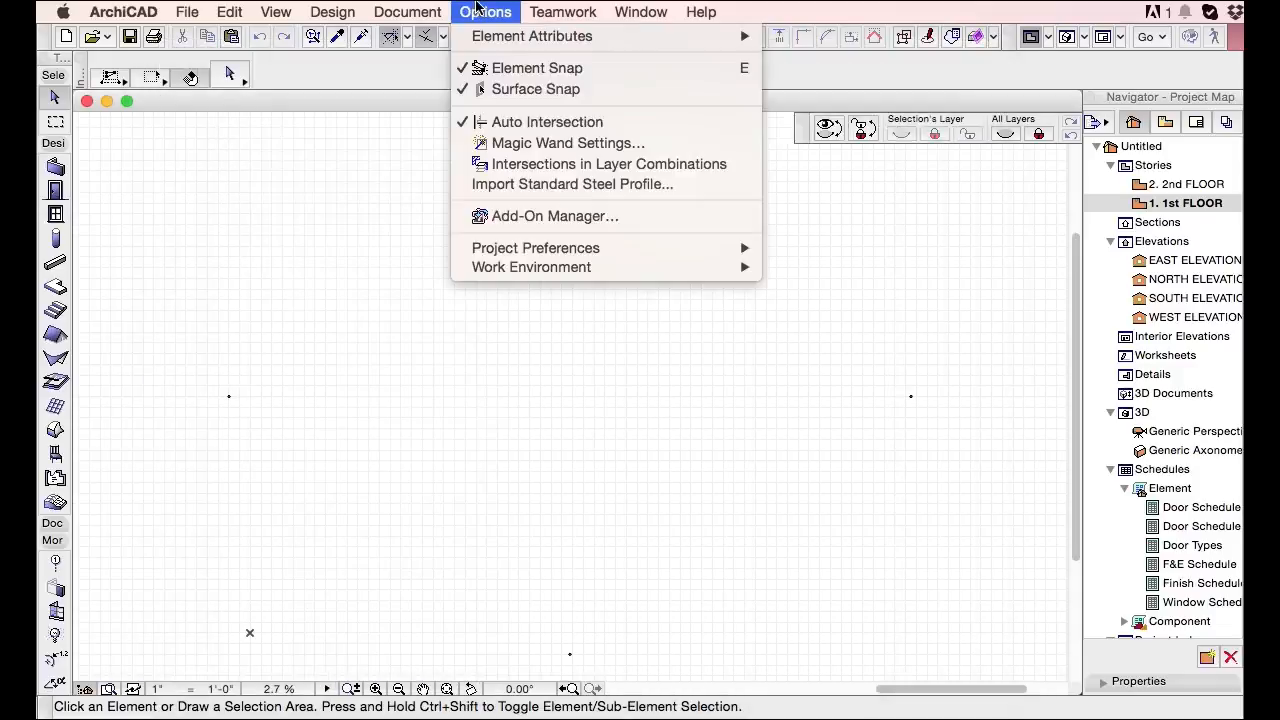
pyautogui.moveTo(500, 36)
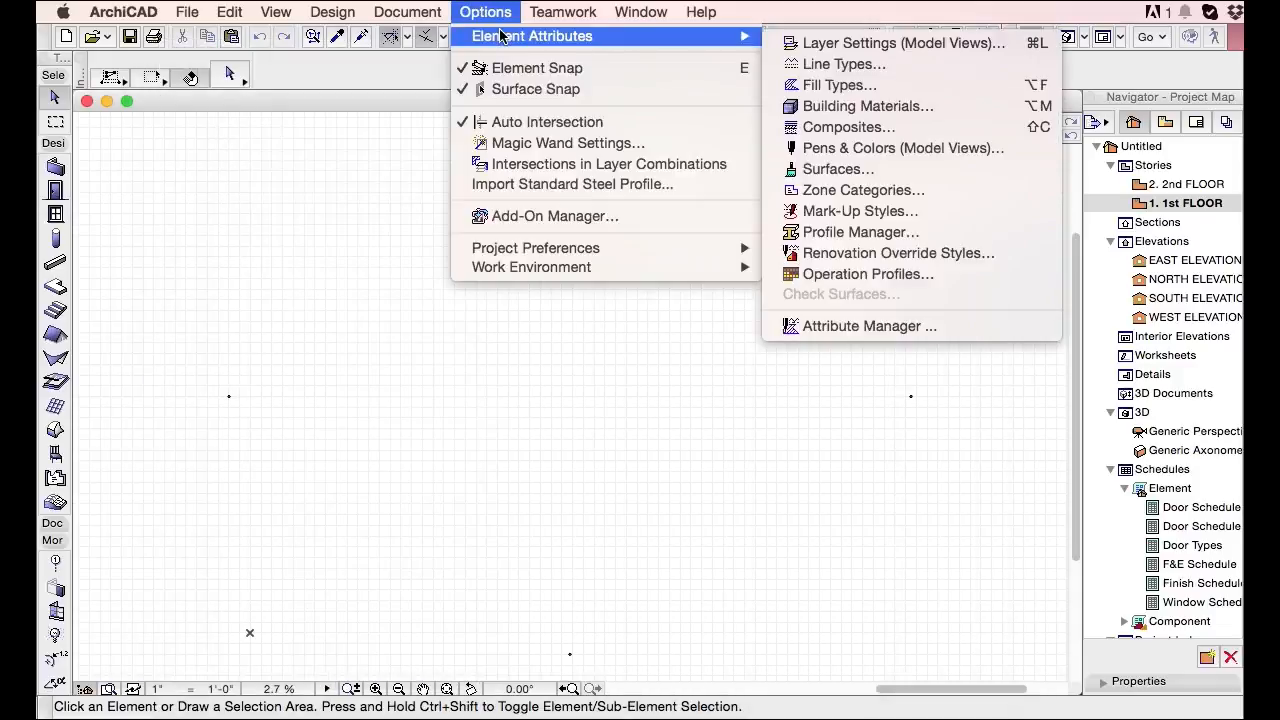
pyautogui.click(849, 127)
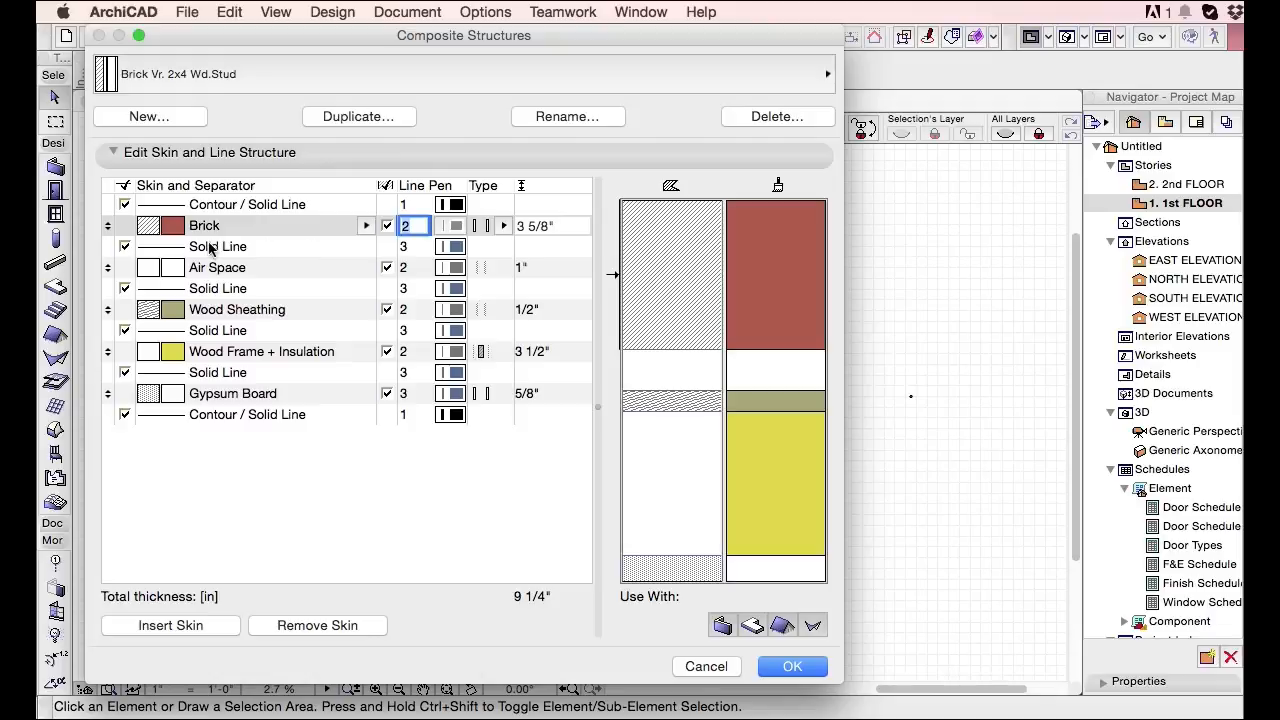
pyautogui.click(676, 255)
pyautogui.click(366, 226)
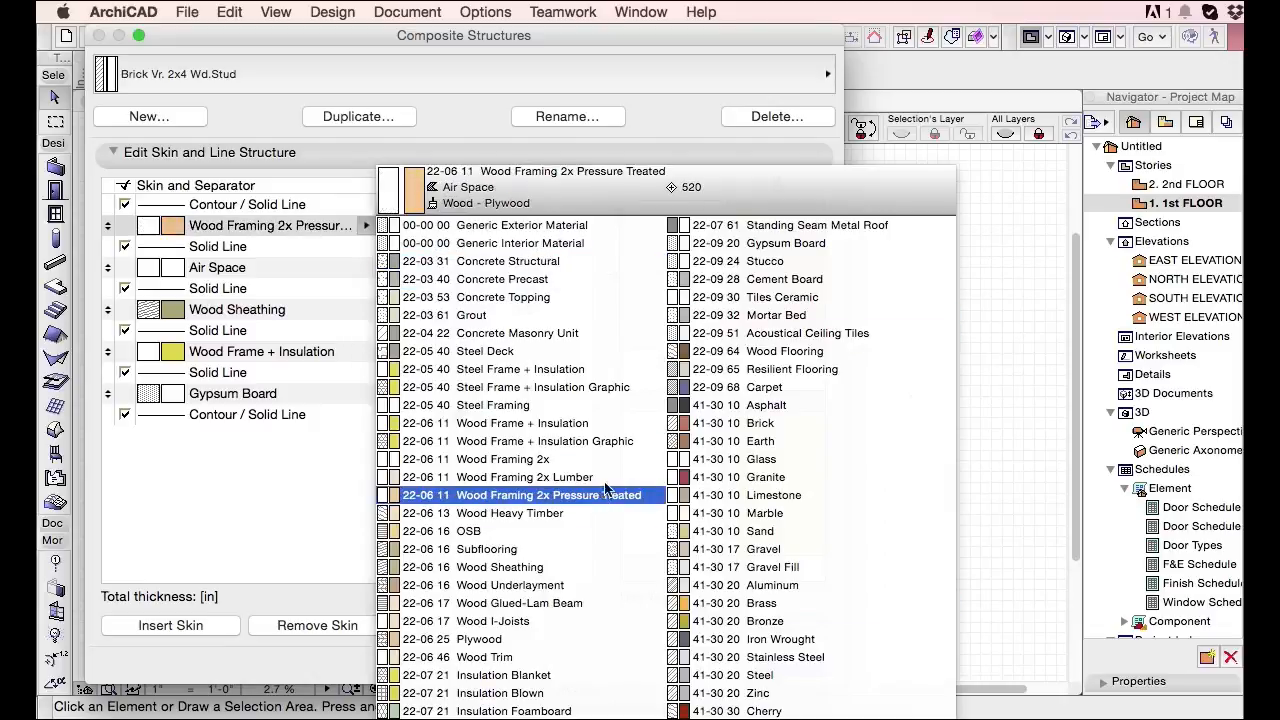
pyautogui.click(600, 423)
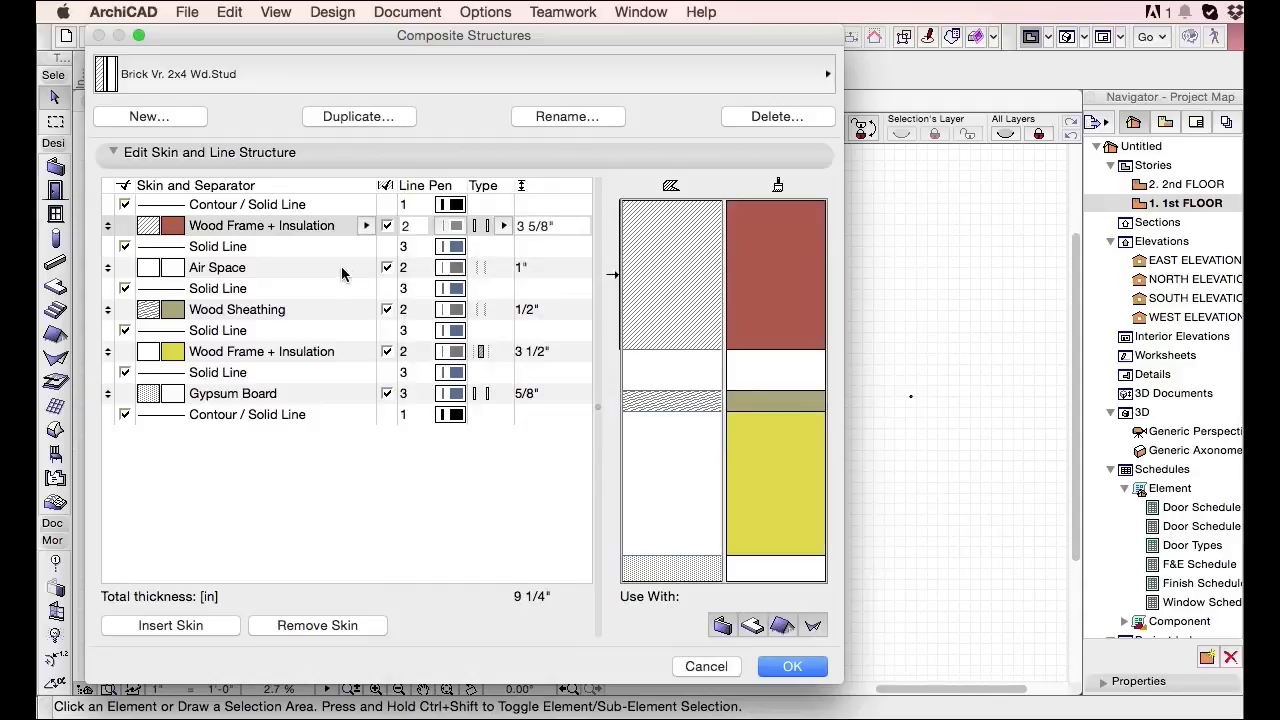
pyautogui.click(362, 268)
pyautogui.click(470, 271)
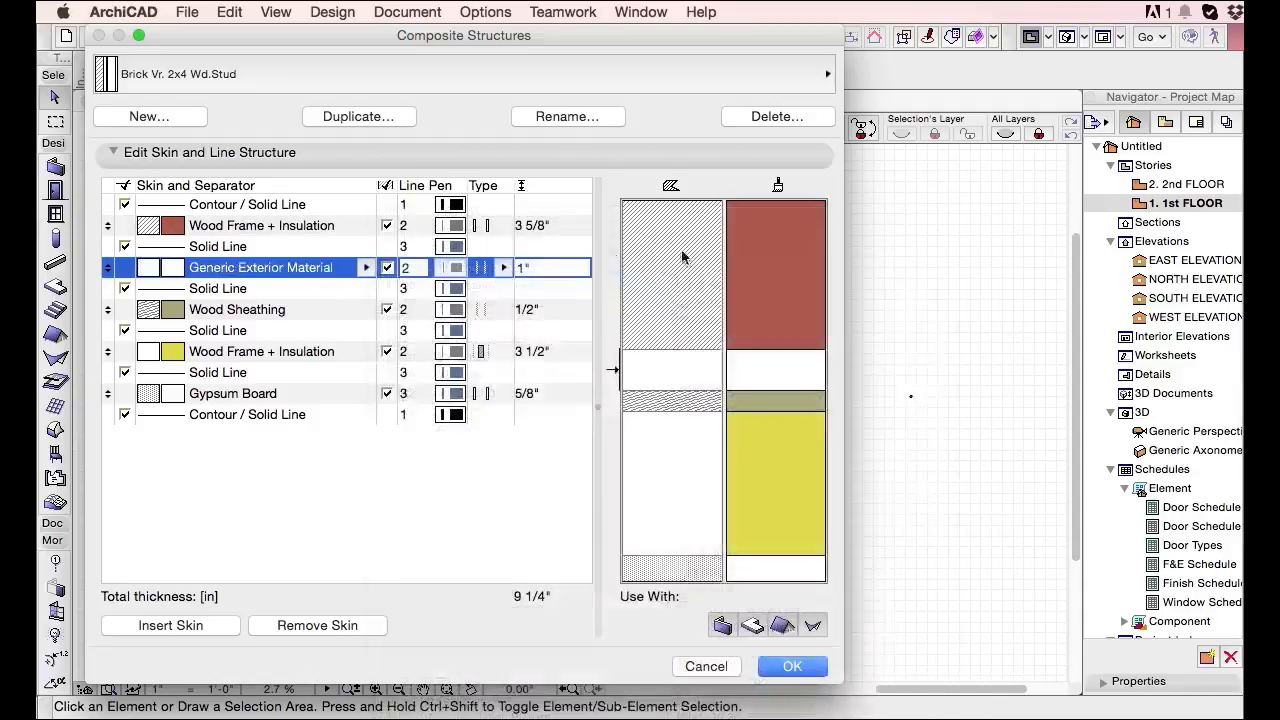
# Select the composite's outer, wood sheathing, wood frame and gypsum board skins in turn from its preview, and accept the composite settings.
pyautogui.click(665, 310)
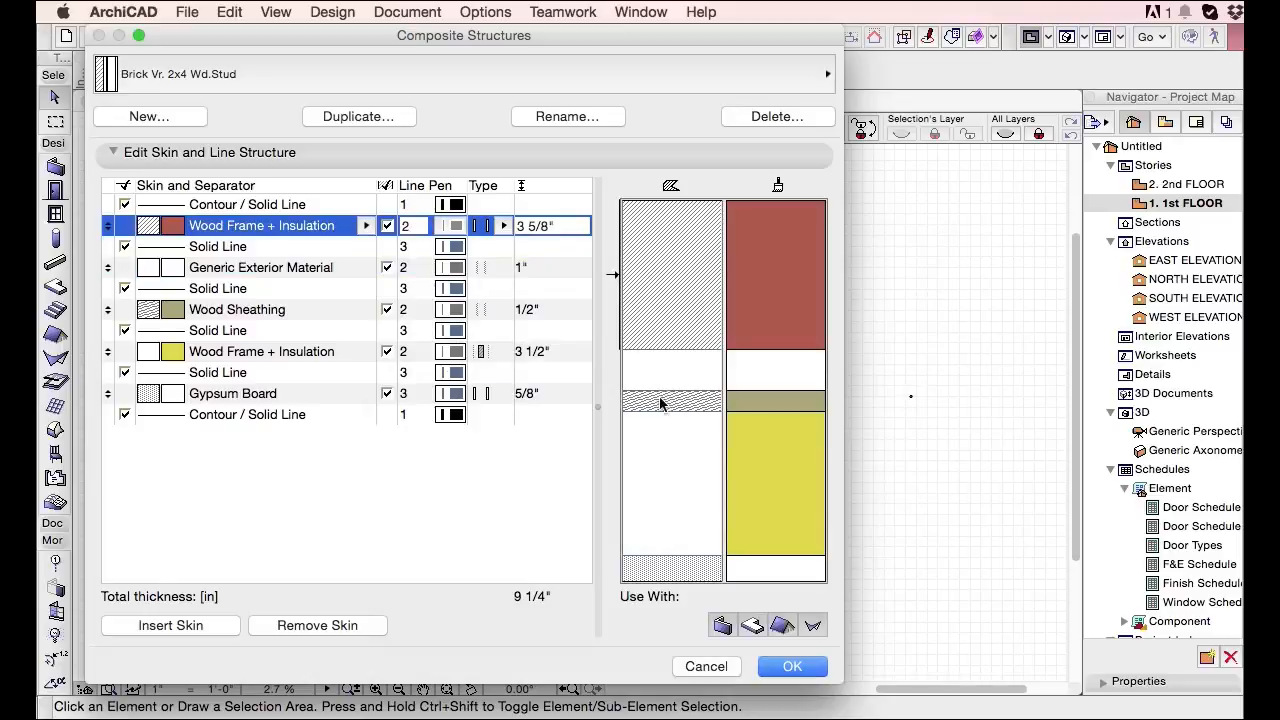
pyautogui.click(660, 400)
pyautogui.click(655, 439)
pyautogui.click(645, 568)
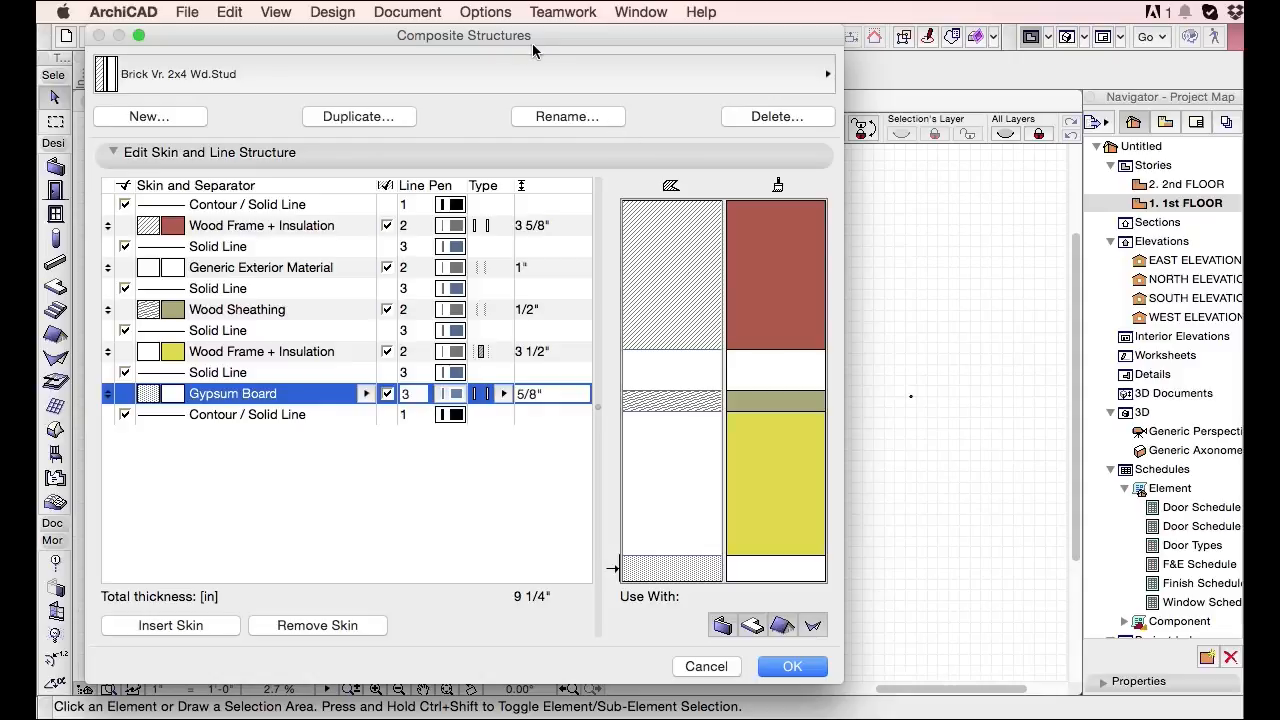
pyautogui.press('Return')
pyautogui.click(485, 11)
pyautogui.moveTo(700, 36)
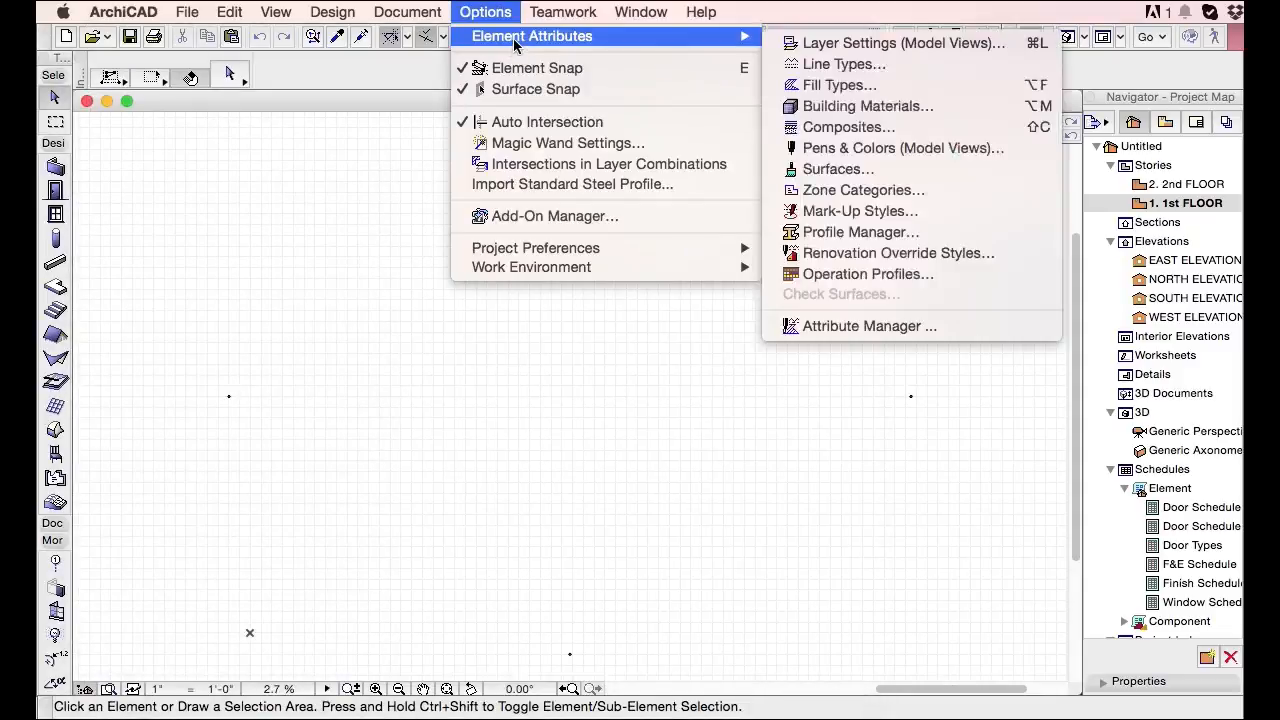
pyautogui.click(937, 127)
pyautogui.press('Return')
# Open the model view pens and colors and switch the US ArchiCAD 18 Default set's pen weight unit to millimetres.
pyautogui.click(485, 11)
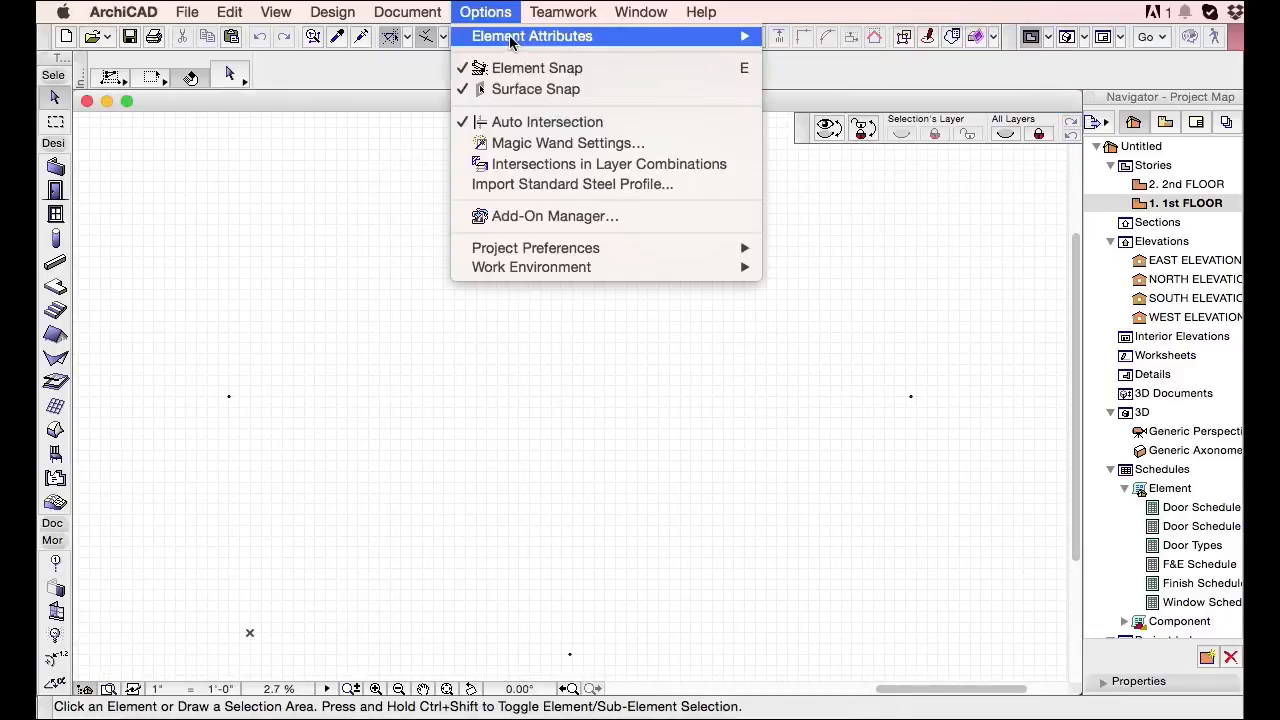
pyautogui.moveTo(511, 38)
pyautogui.click(898, 149)
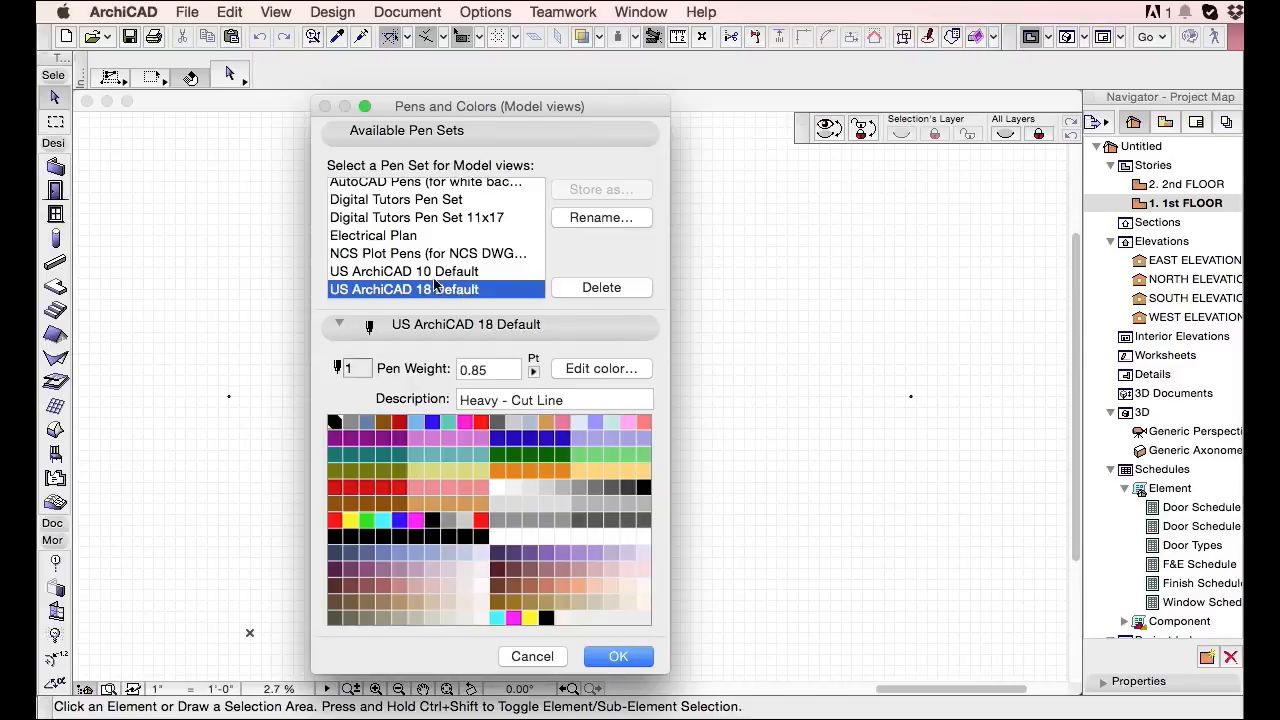
pyautogui.scroll(-1, 452, 265)
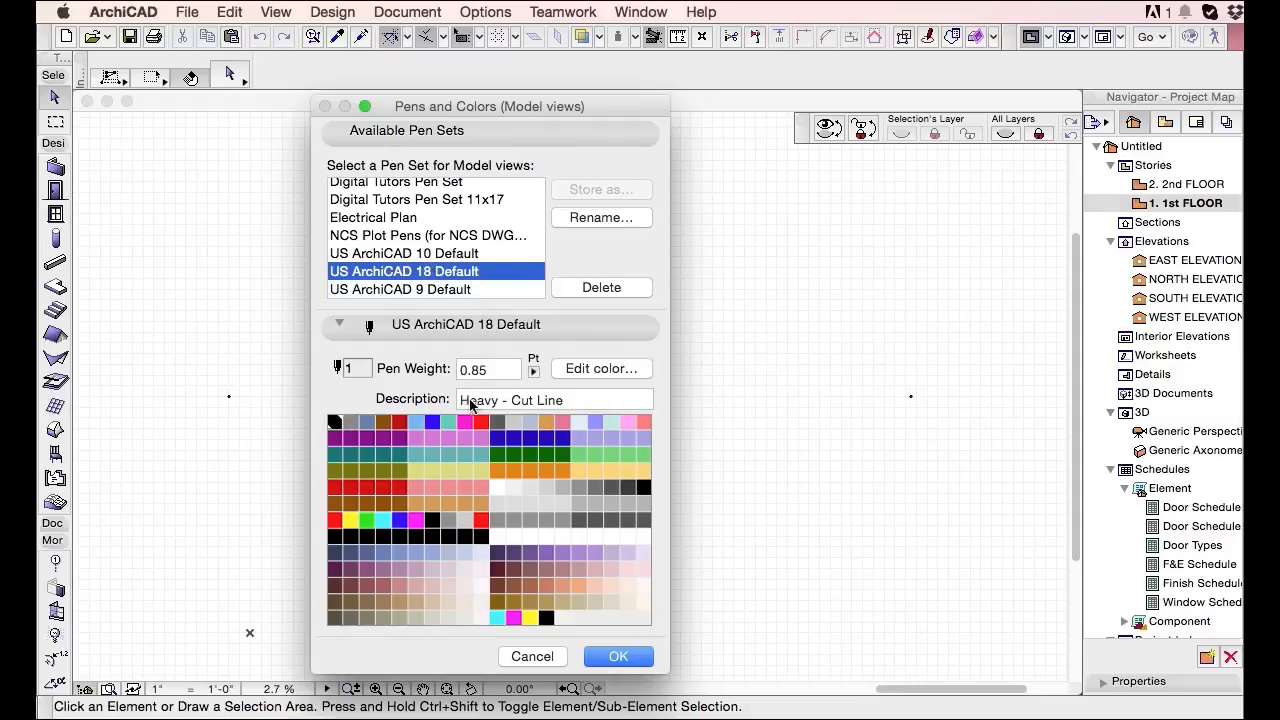
pyautogui.click(533, 370)
pyautogui.click(545, 390)
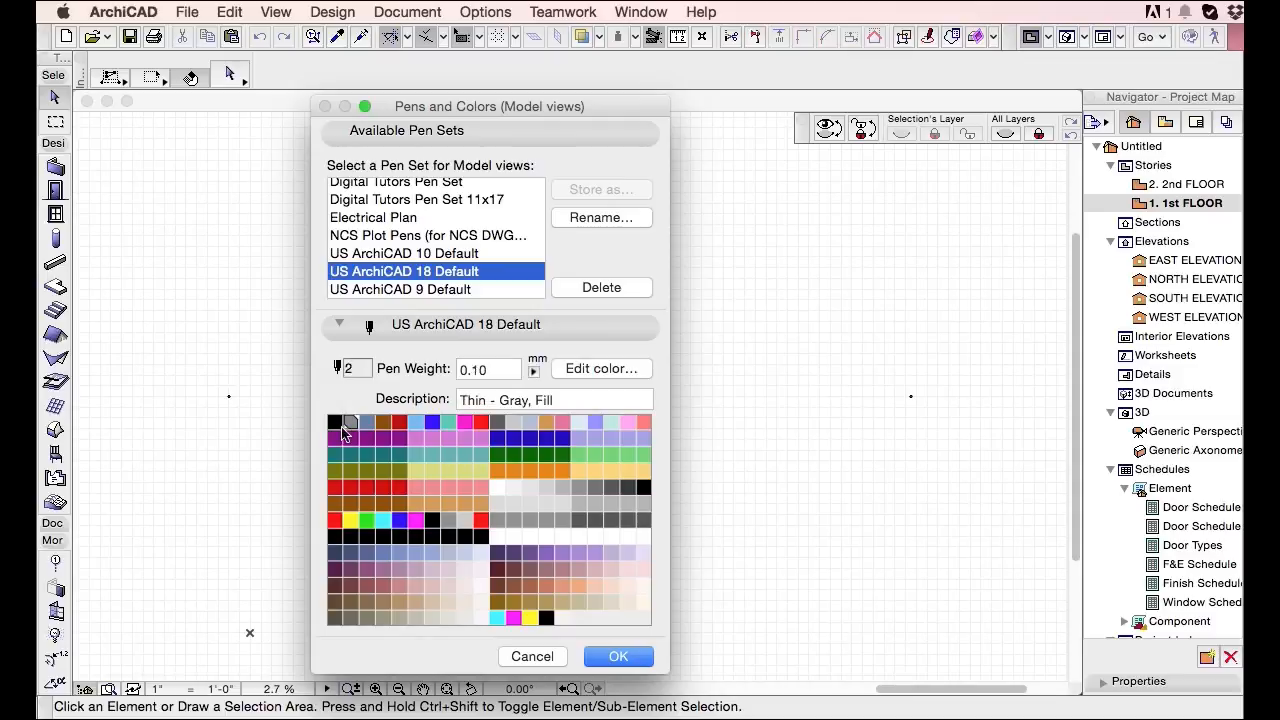
# View pen 1's color settings without changing them, select the Medium - Blue pen 7, and accept the pen settings.
pyautogui.doubleClick(336, 422)
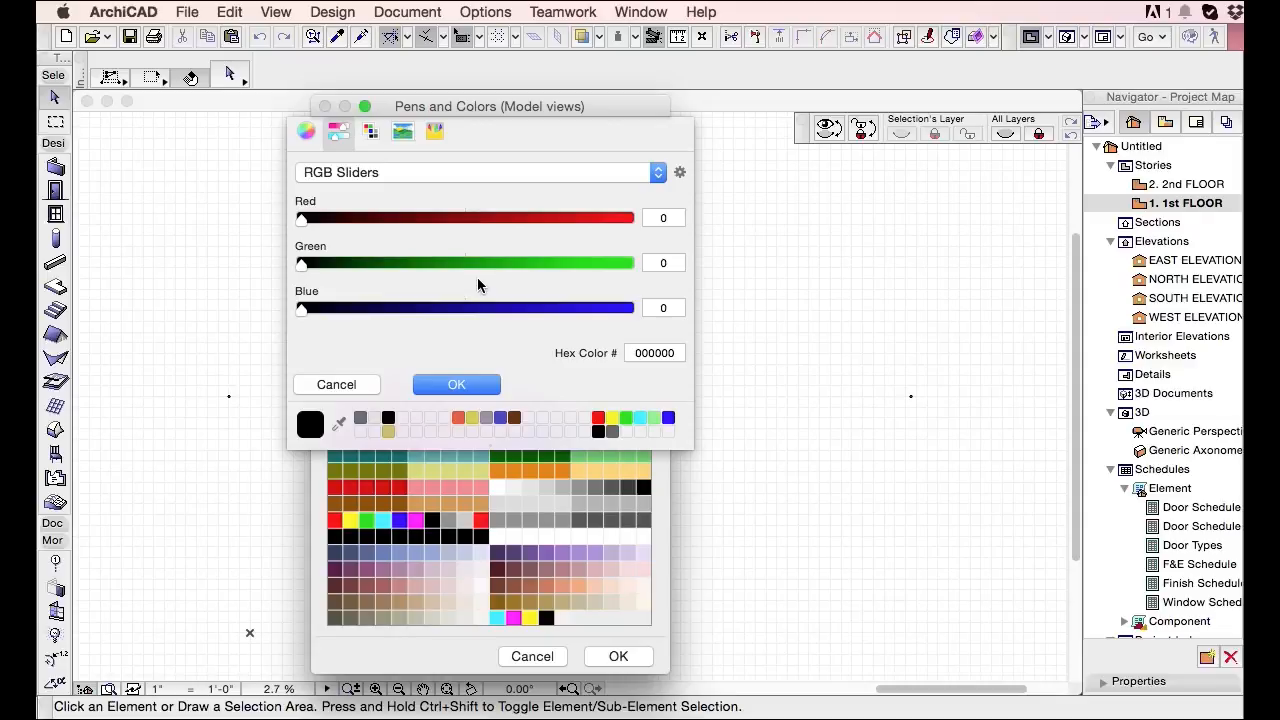
pyautogui.press('Escape')
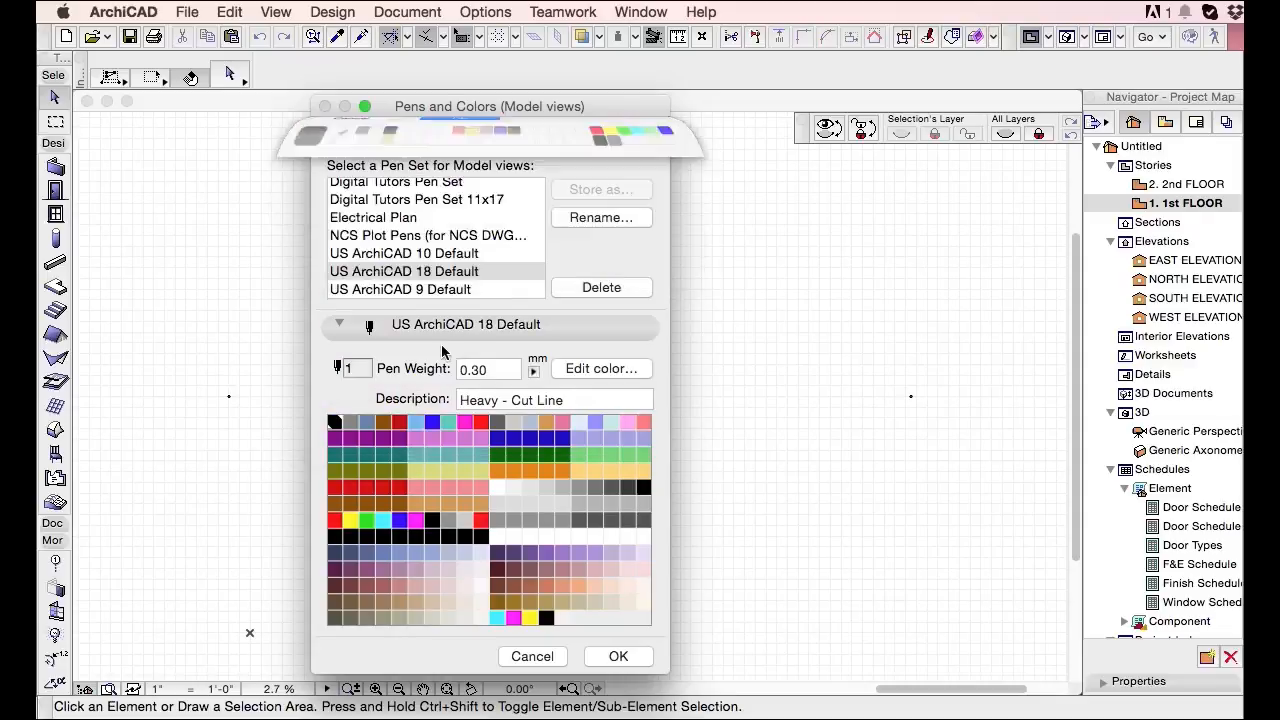
pyautogui.click(434, 424)
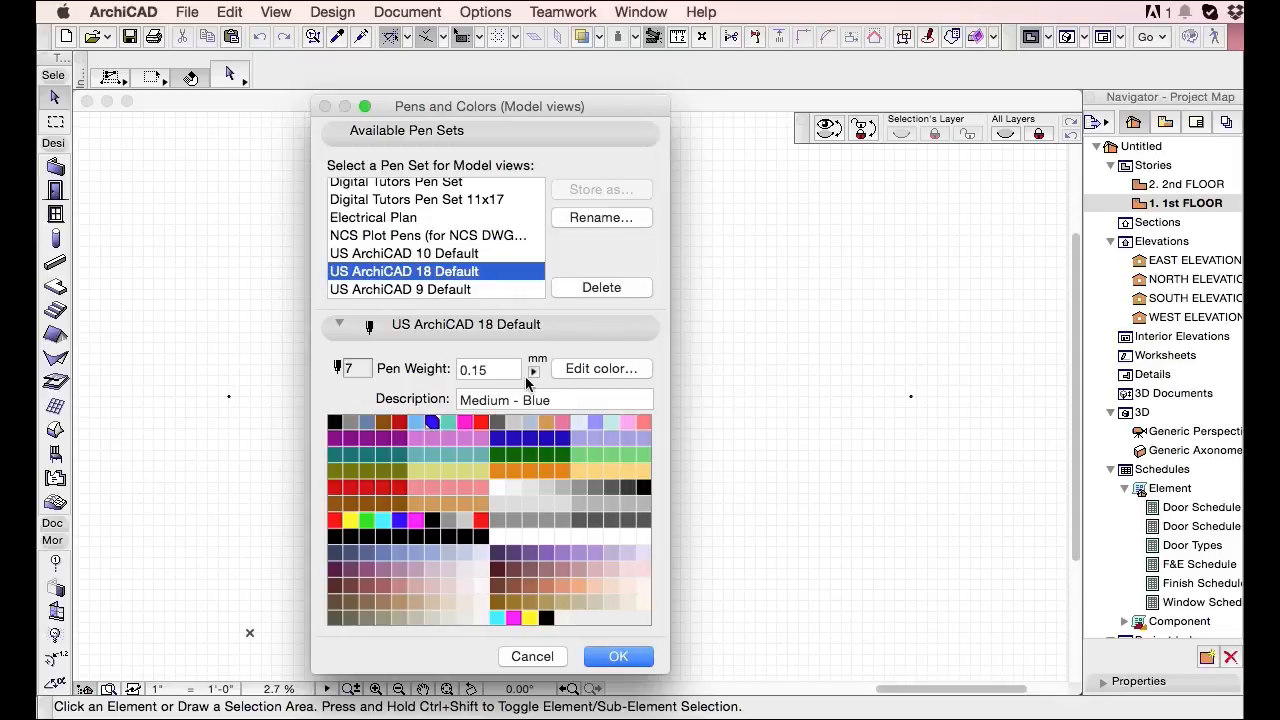
pyautogui.press('Return')
# Examine the Generic - Walls Exterior surface's light exposure, vectorial hatching and texture settings, and close them without saving.
pyautogui.click(488, 12)
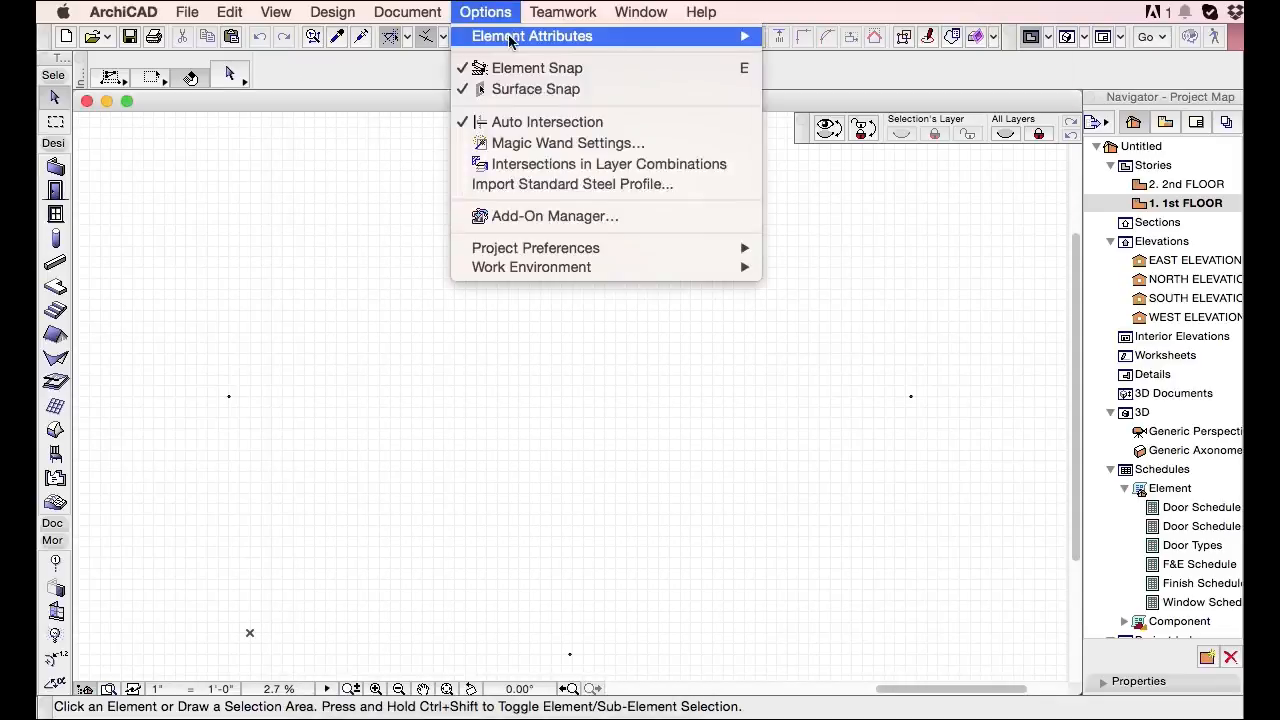
pyautogui.moveTo(509, 36)
pyautogui.click(950, 171)
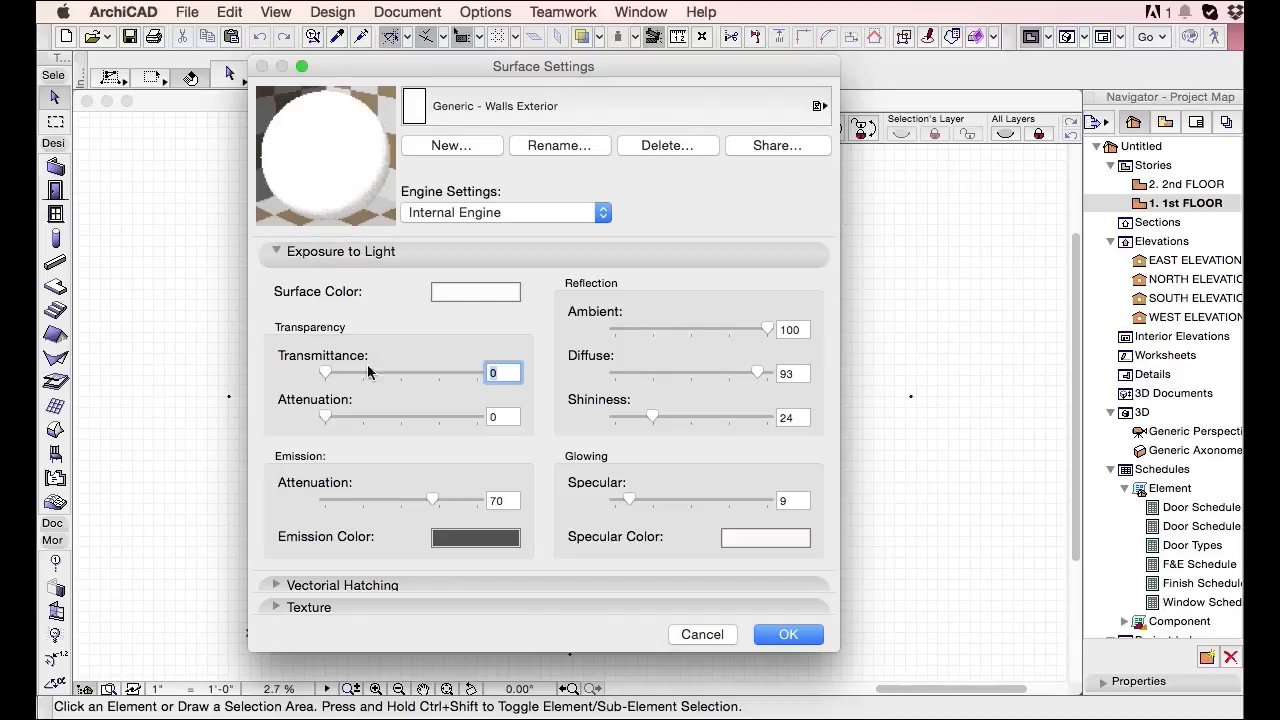
pyautogui.click(343, 251)
pyautogui.click(353, 274)
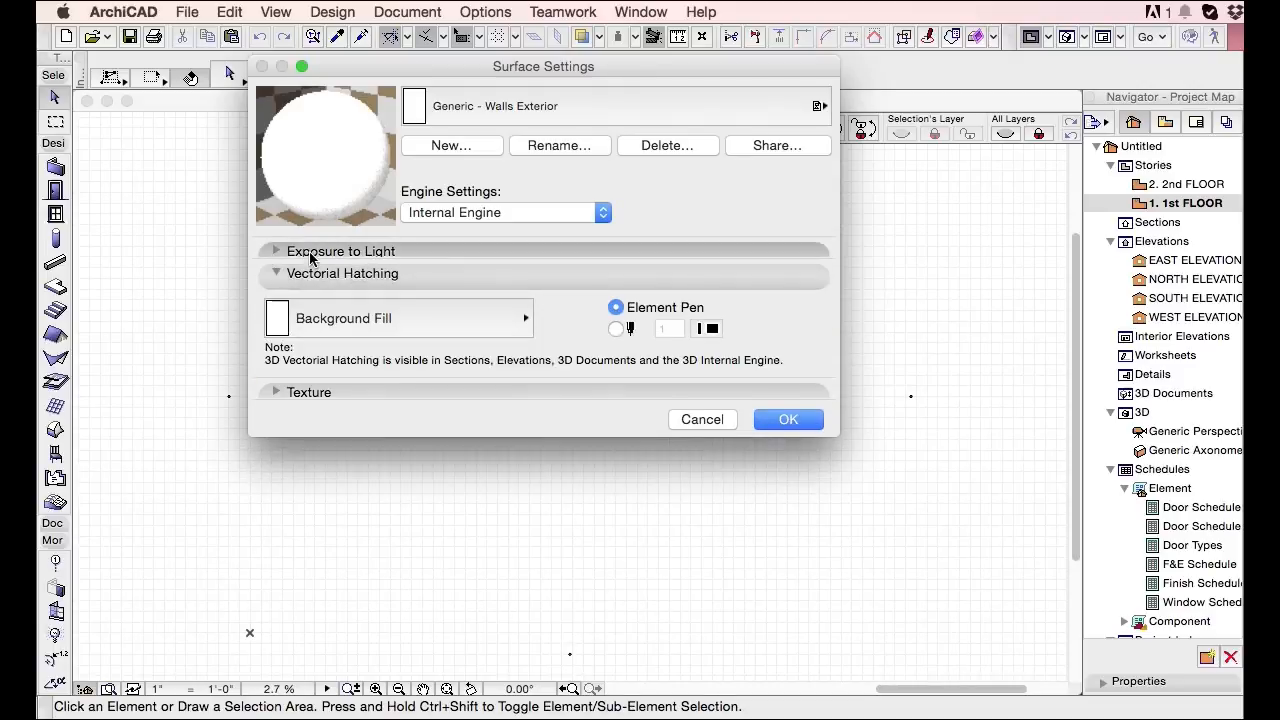
pyautogui.click(305, 393)
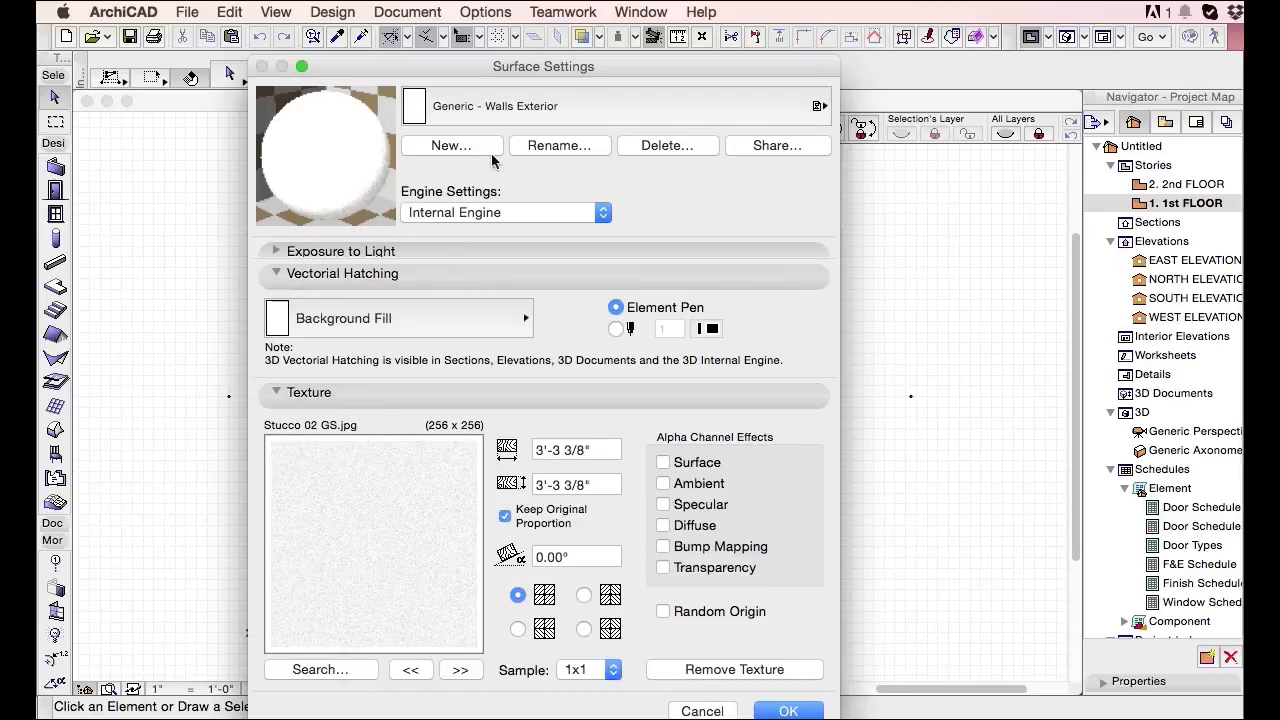
pyautogui.click(426, 273)
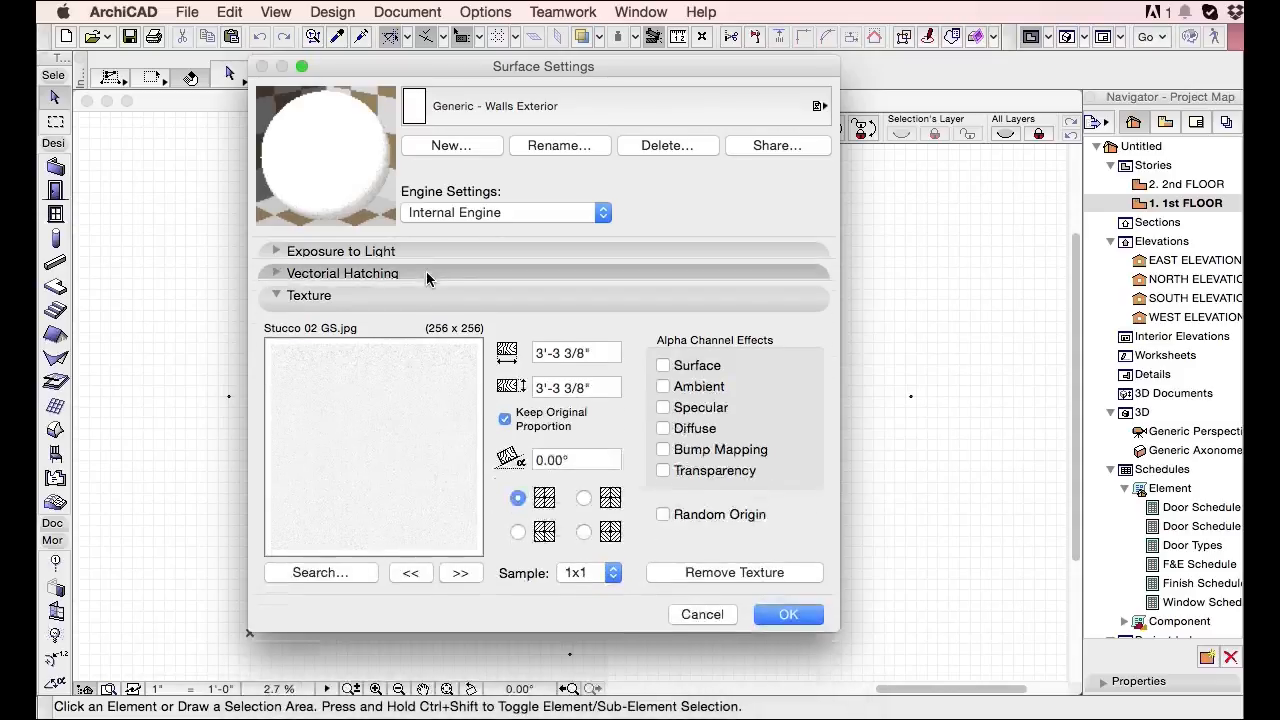
pyautogui.click(426, 296)
pyautogui.click(425, 253)
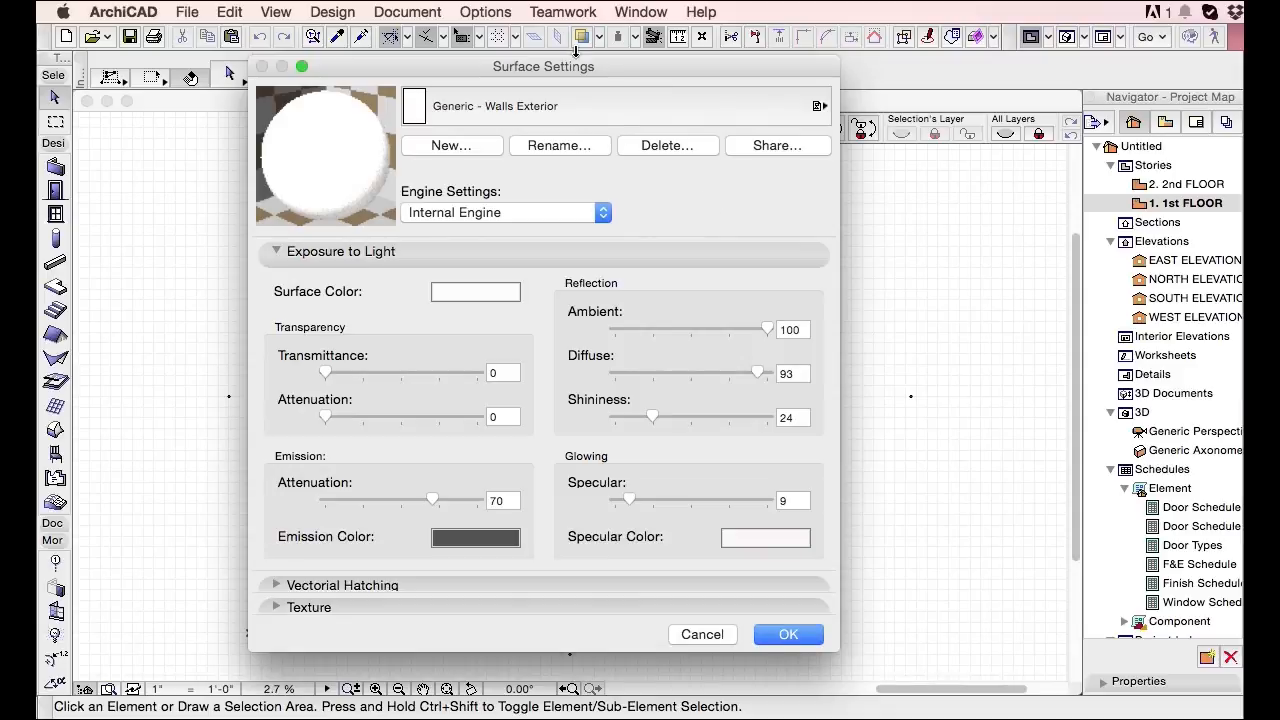
pyautogui.press('Escape')
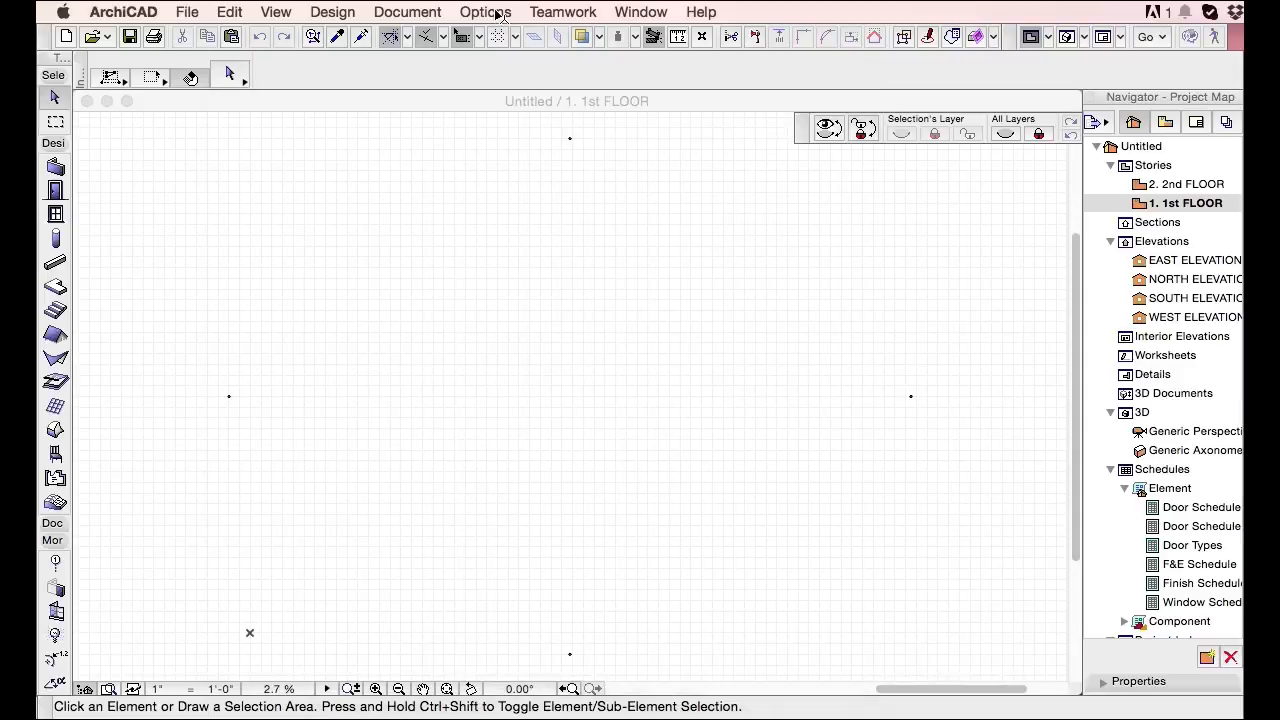
# Open the zone categories and browse the available categories, leaving LIVING SPACE selected.
pyautogui.click(487, 11)
pyautogui.moveTo(512, 38)
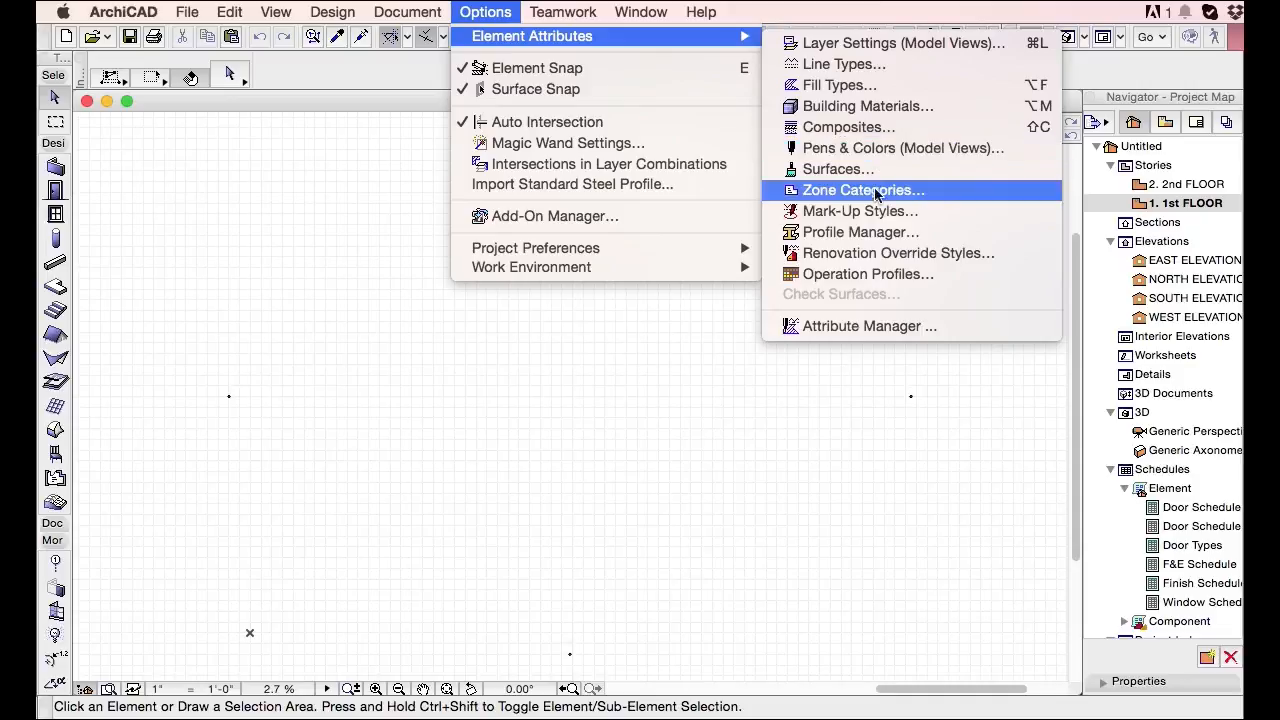
pyautogui.click(860, 190)
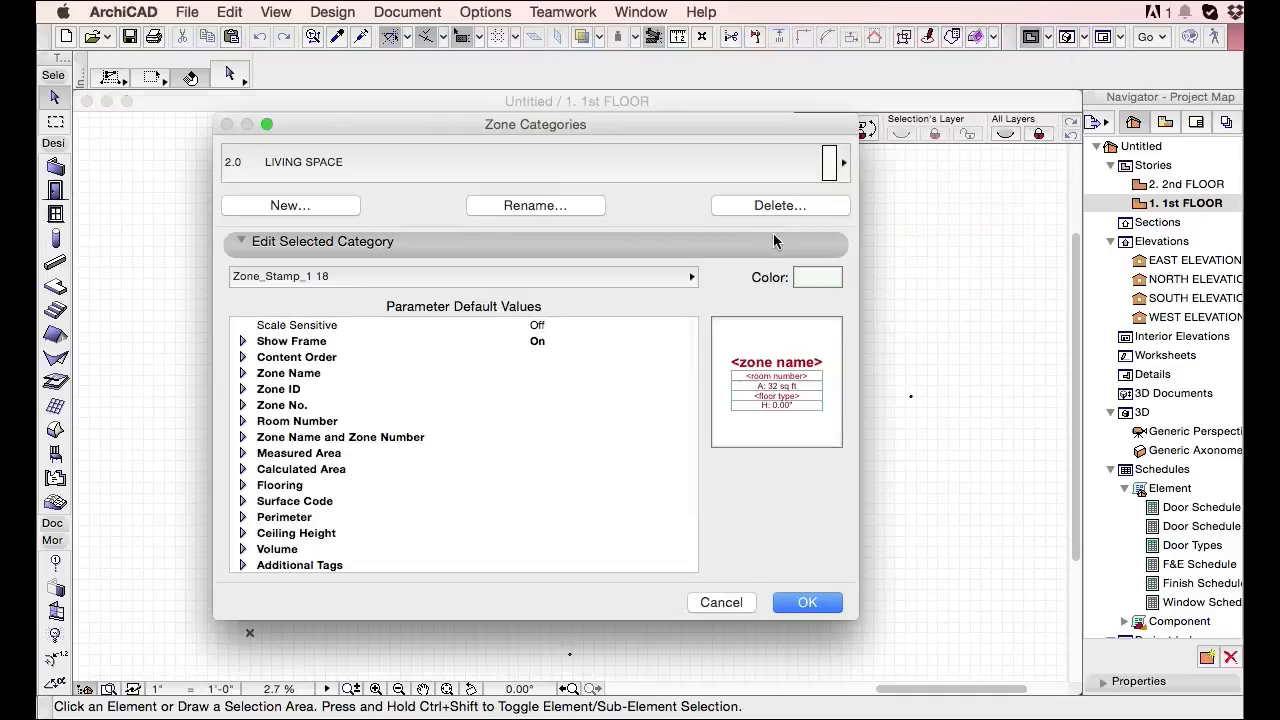
pyautogui.click(548, 163)
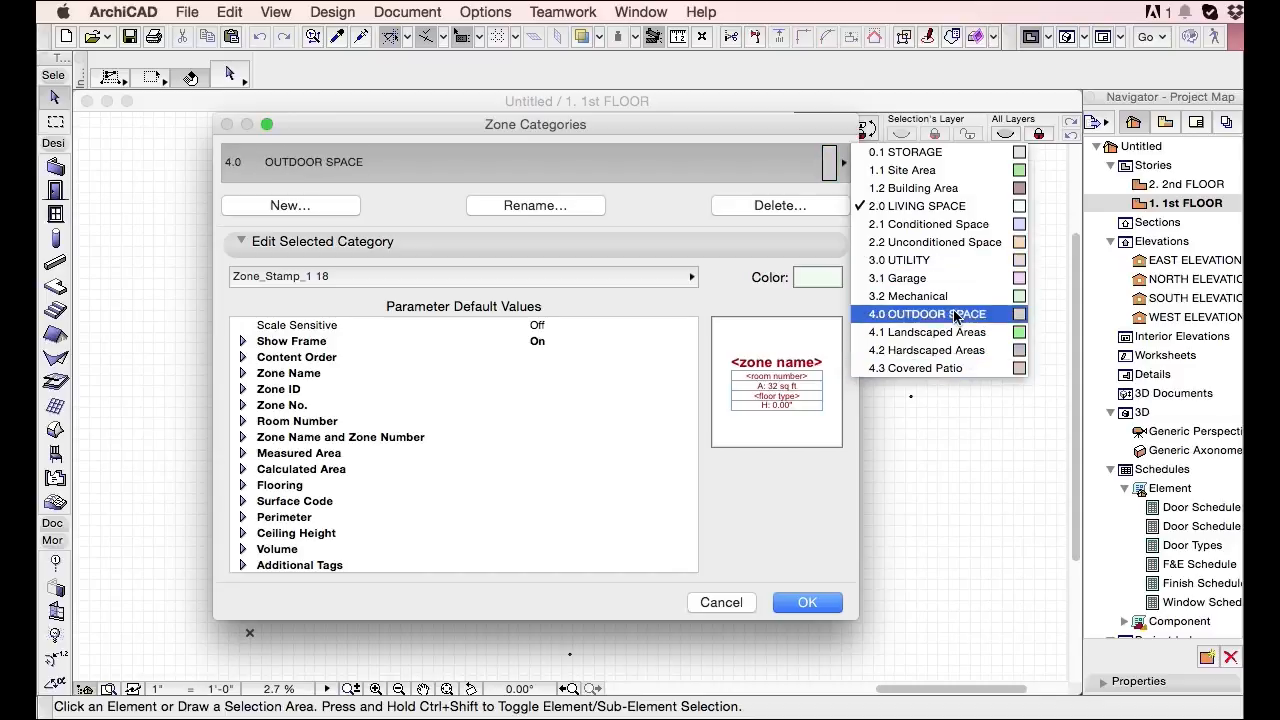
pyautogui.click(629, 390)
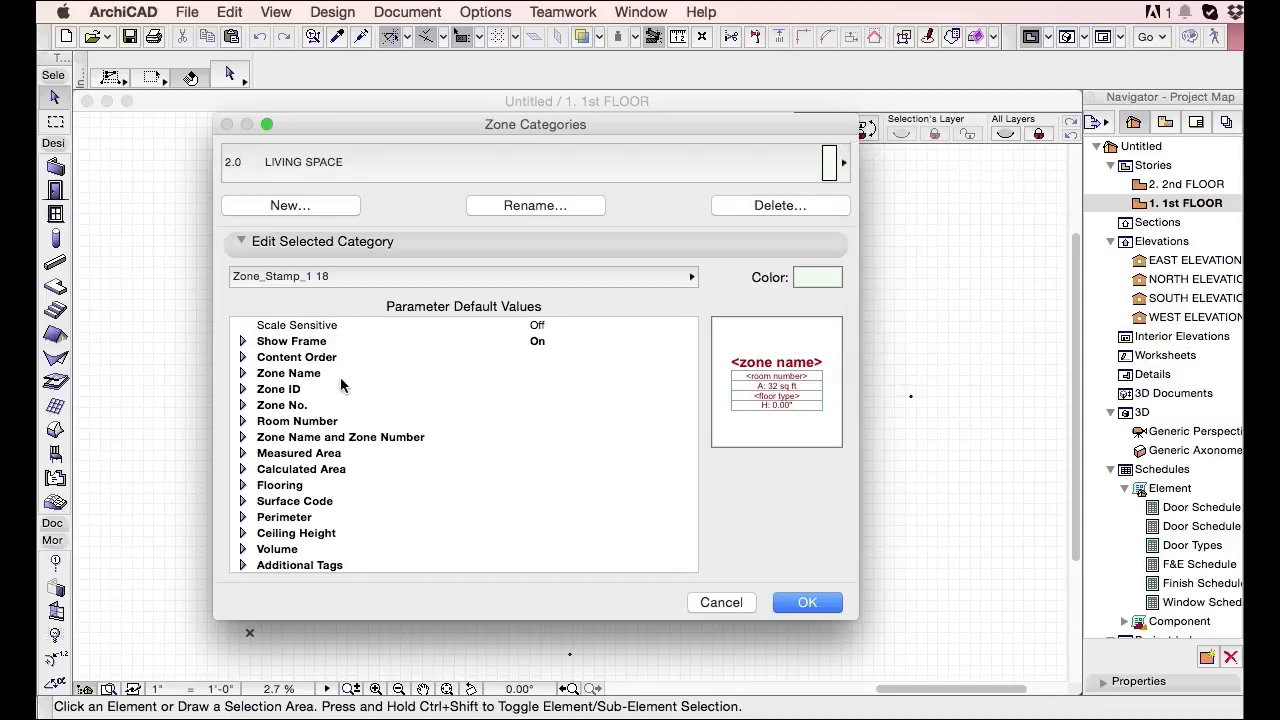
# Examine the LIVING SPACE zone stamp's Show Frame and Content Order parameters, and close the zone categories without saving.
pyautogui.click(243, 342)
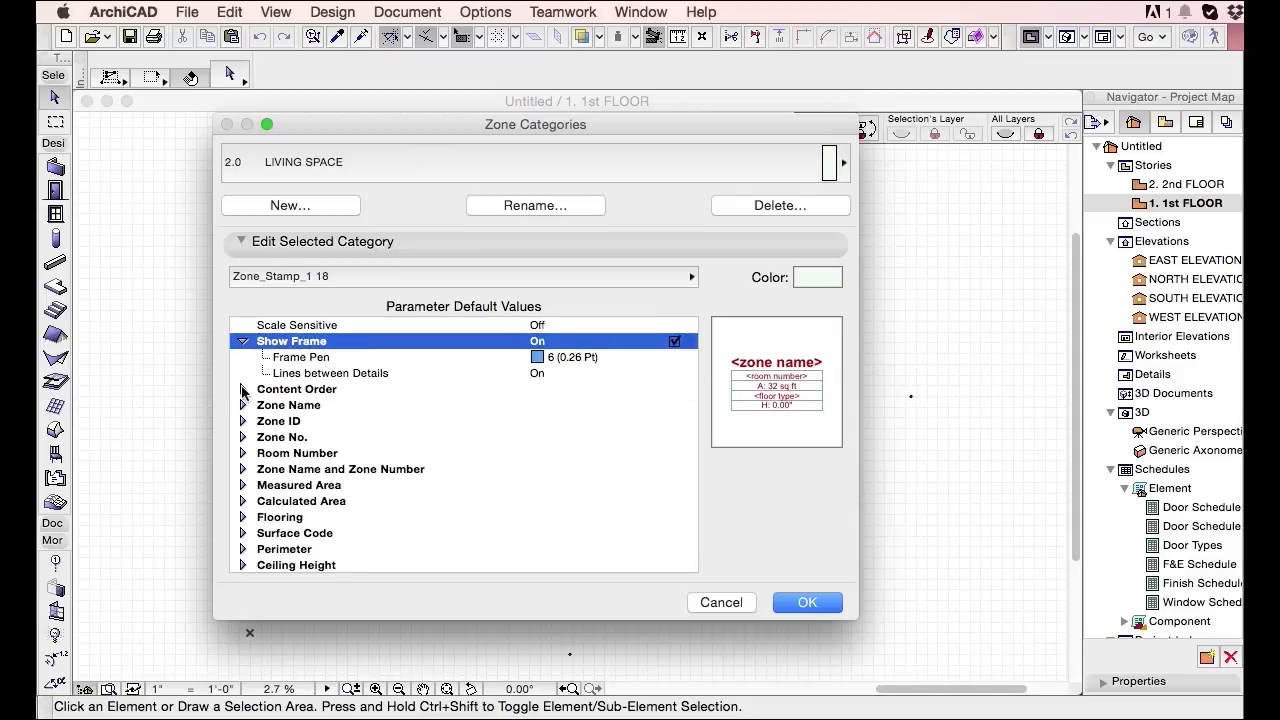
pyautogui.click(243, 389)
pyautogui.click(243, 341)
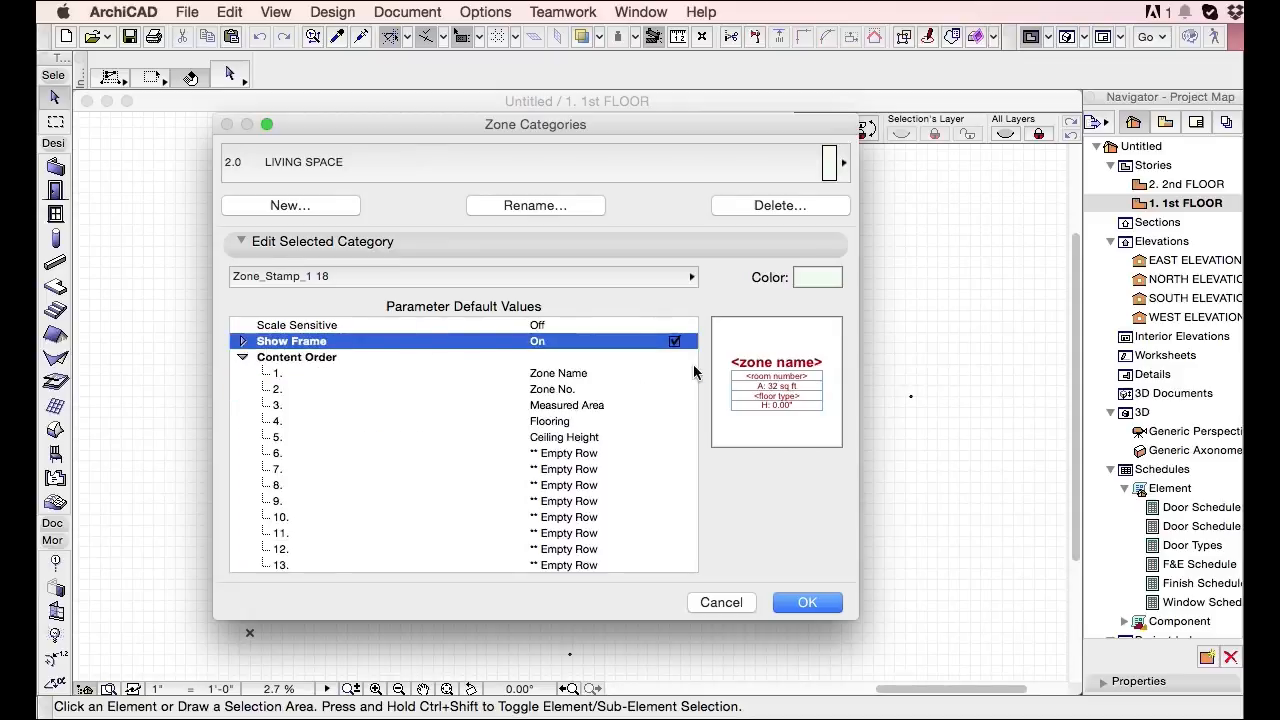
pyautogui.scroll(-2, 657, 386)
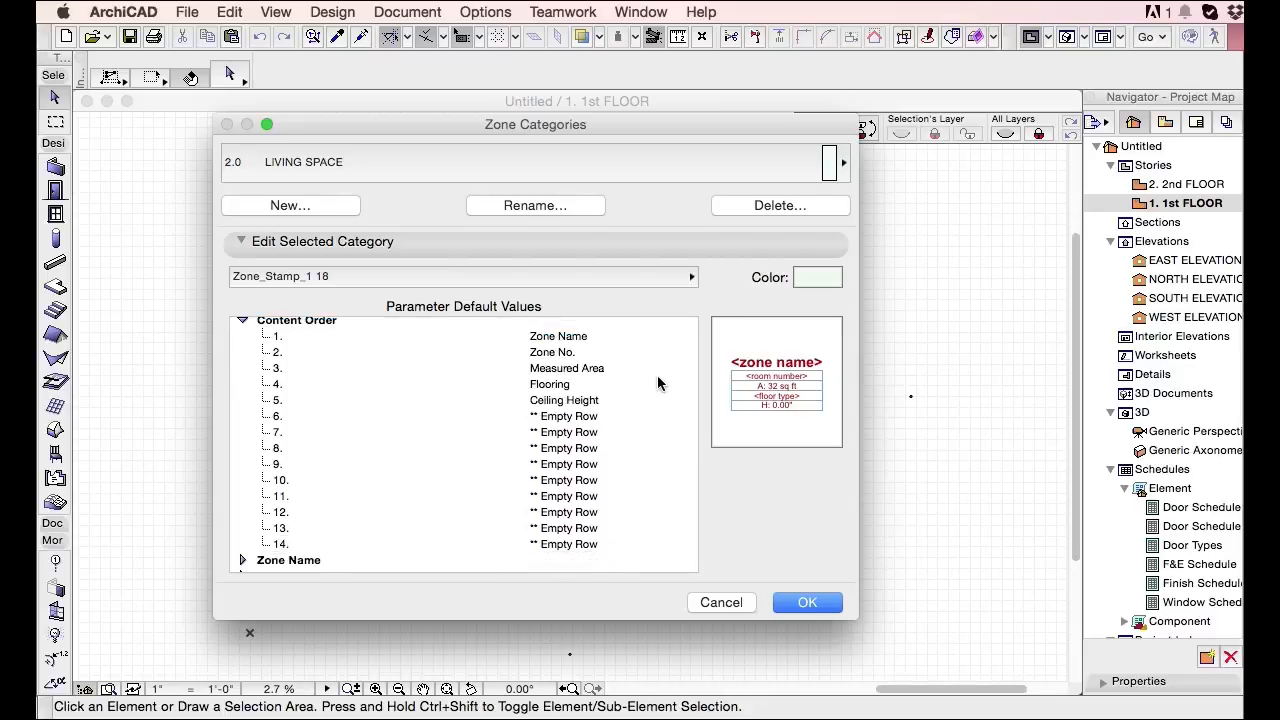
pyautogui.scroll(-1, 668, 368)
pyautogui.moveTo(693, 364)
pyautogui.mouseDown()
pyautogui.moveTo(677, 477)
pyautogui.moveTo(680, 350)
pyautogui.moveTo(677, 466)
pyautogui.moveTo(688, 358)
pyautogui.mouseUp()
pyautogui.scroll(4, 695, 378)
pyautogui.scroll(-3, 692, 378)
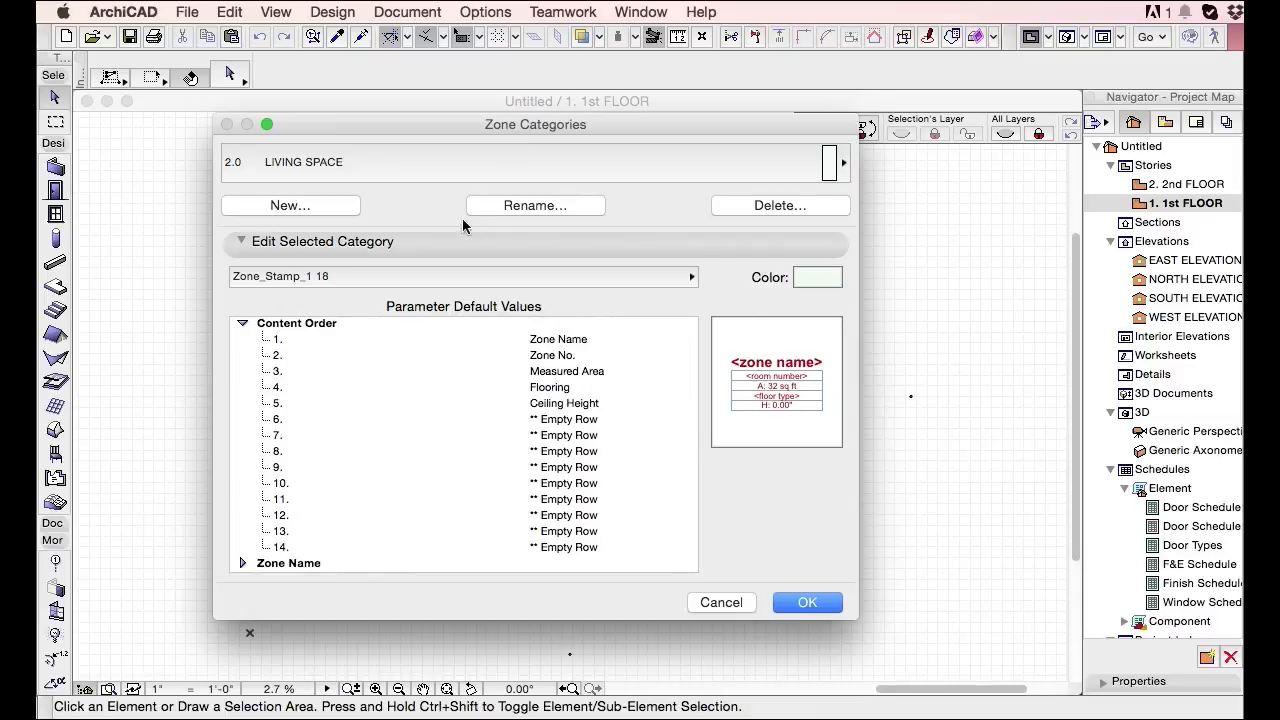
pyautogui.press('Escape')
# Open the Profile Manager, browse the available profiles without choosing one, and close it.
pyautogui.click(483, 11)
pyautogui.moveTo(512, 38)
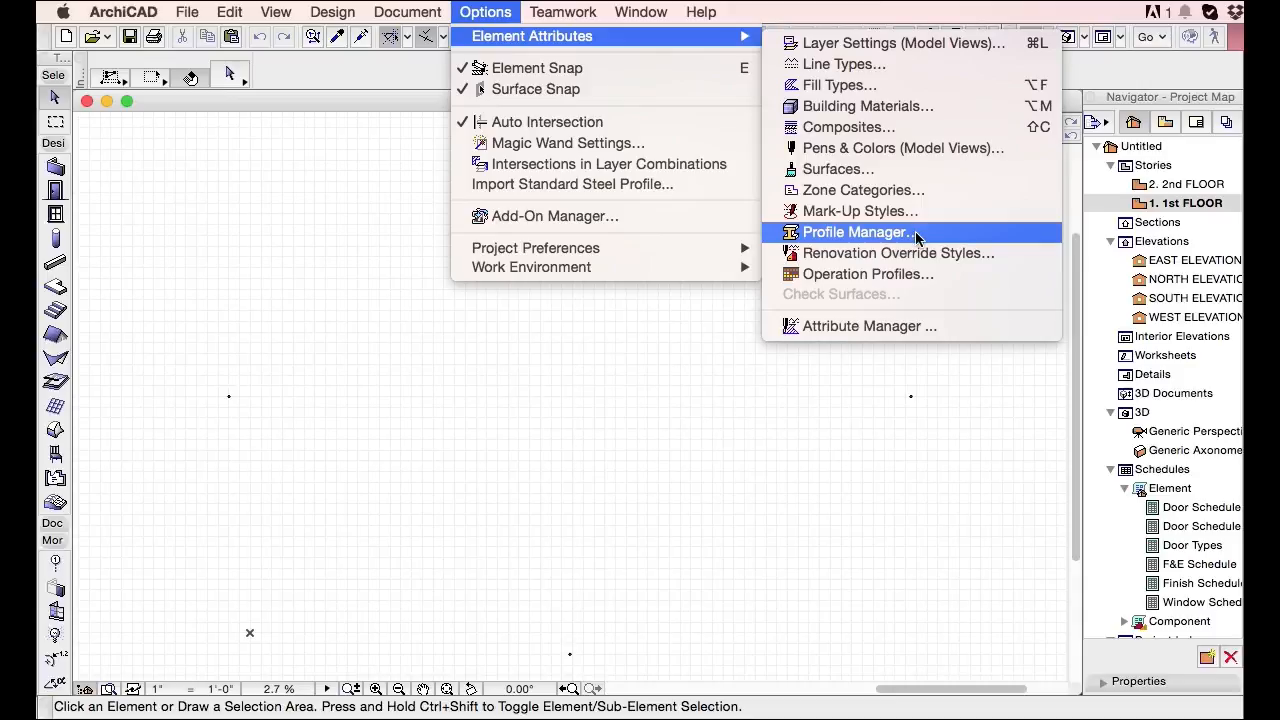
pyautogui.click(917, 237)
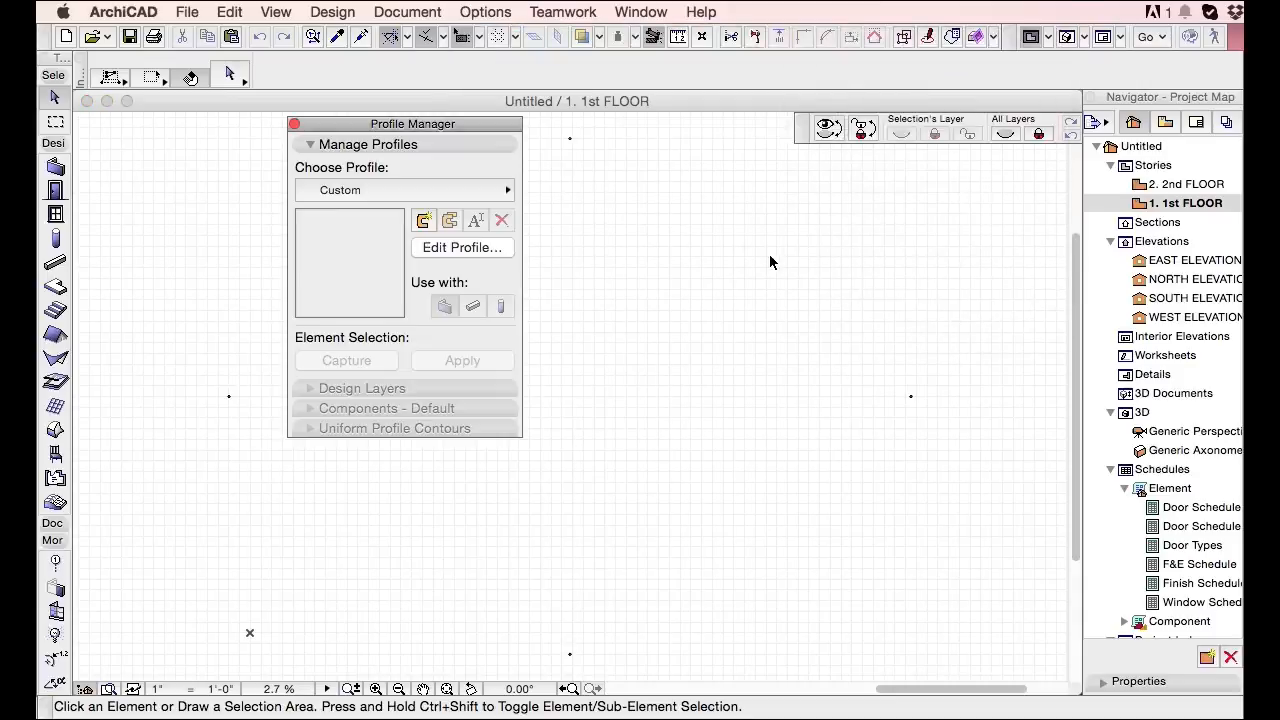
pyautogui.click(400, 183)
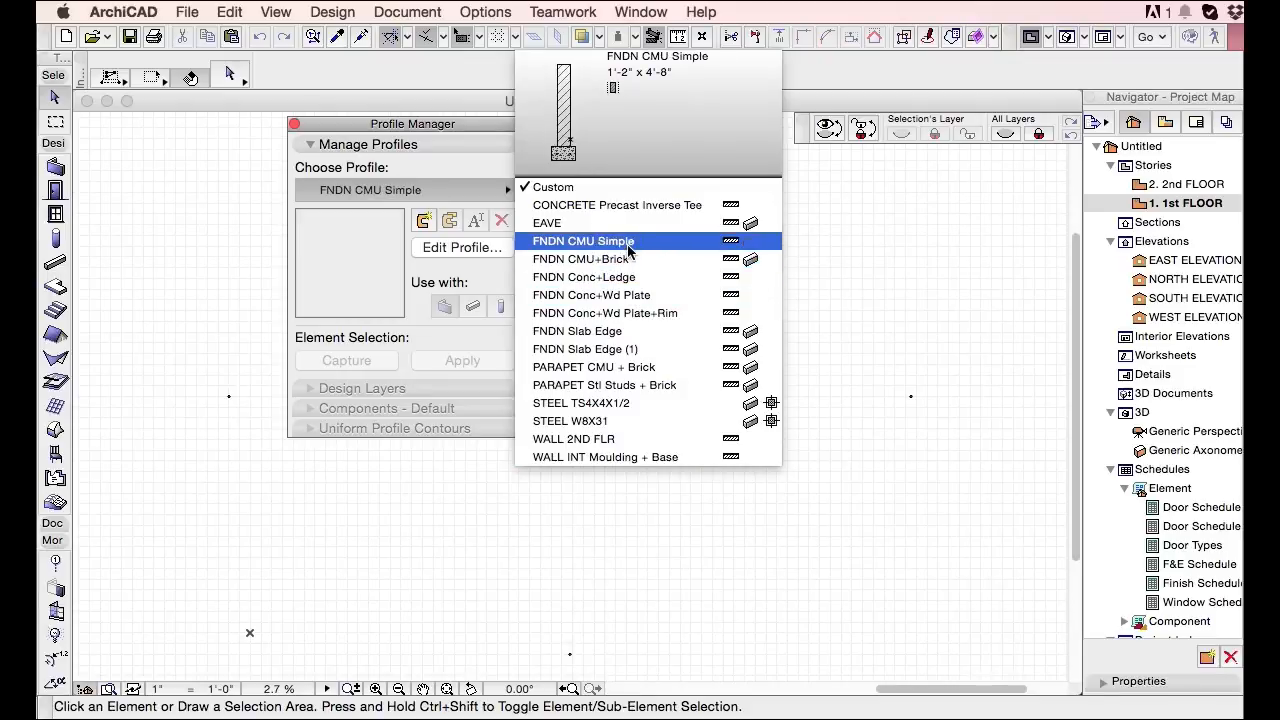
pyautogui.press('Escape')
pyautogui.click(294, 124)
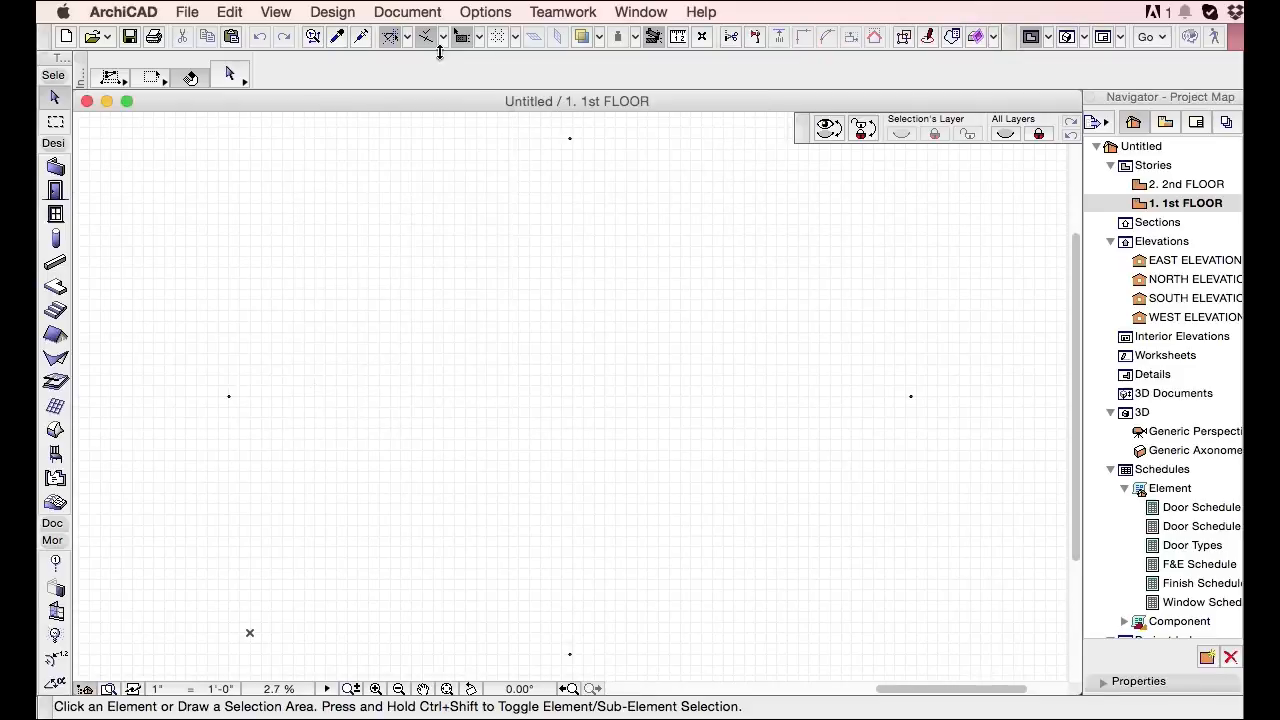
# Examine the Renovation Override Styles for new elements, elements to be demolished and existing elements, and close them without saving.
pyautogui.click(500, 11)
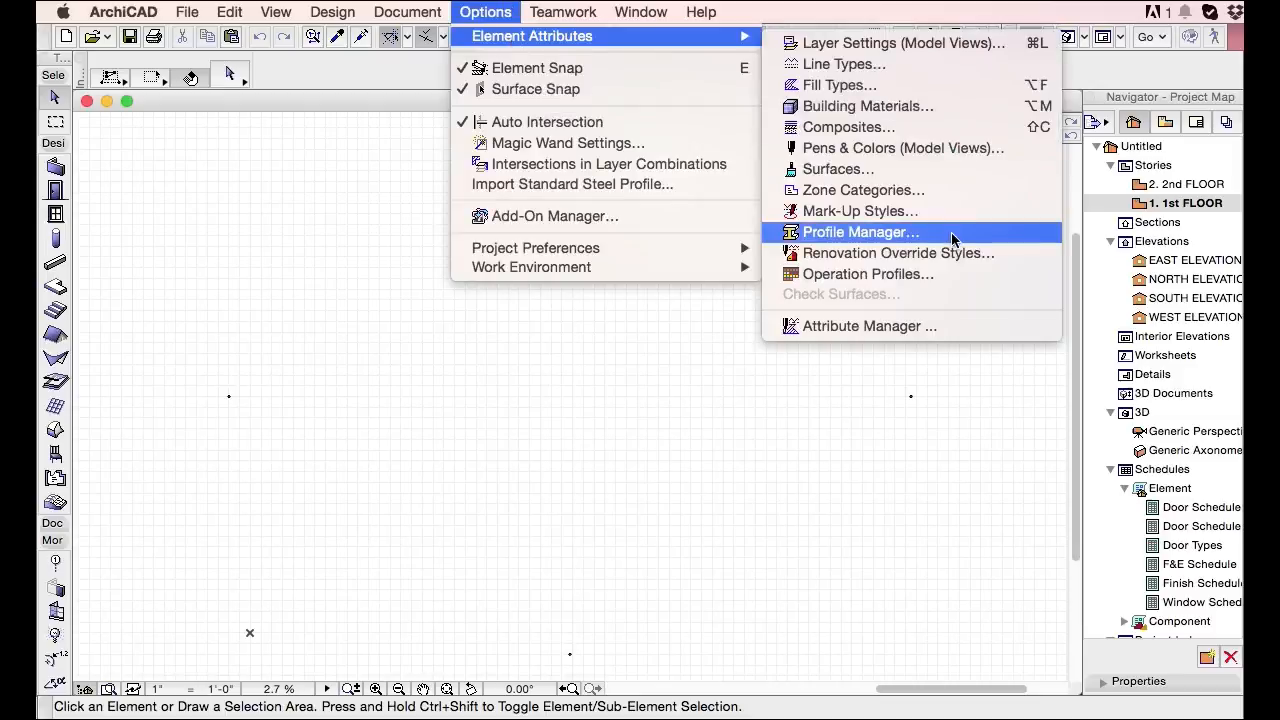
pyautogui.click(955, 253)
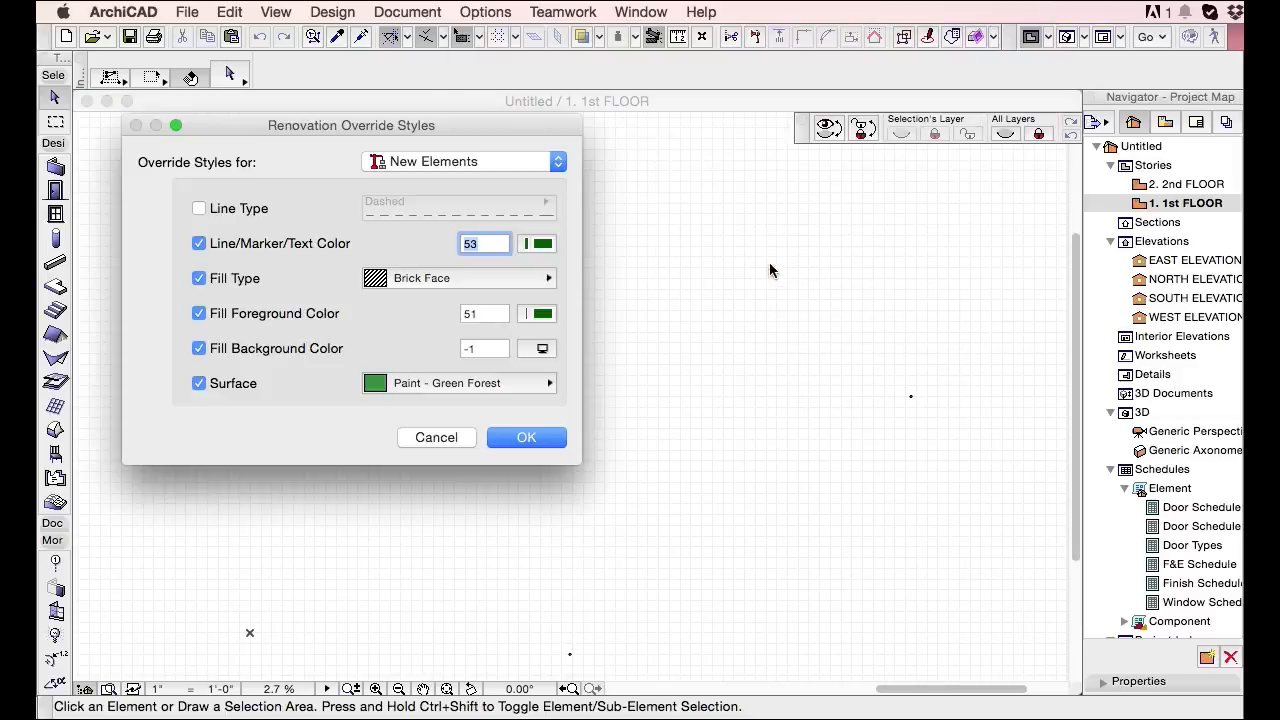
pyautogui.click(391, 165)
pyautogui.click(411, 152)
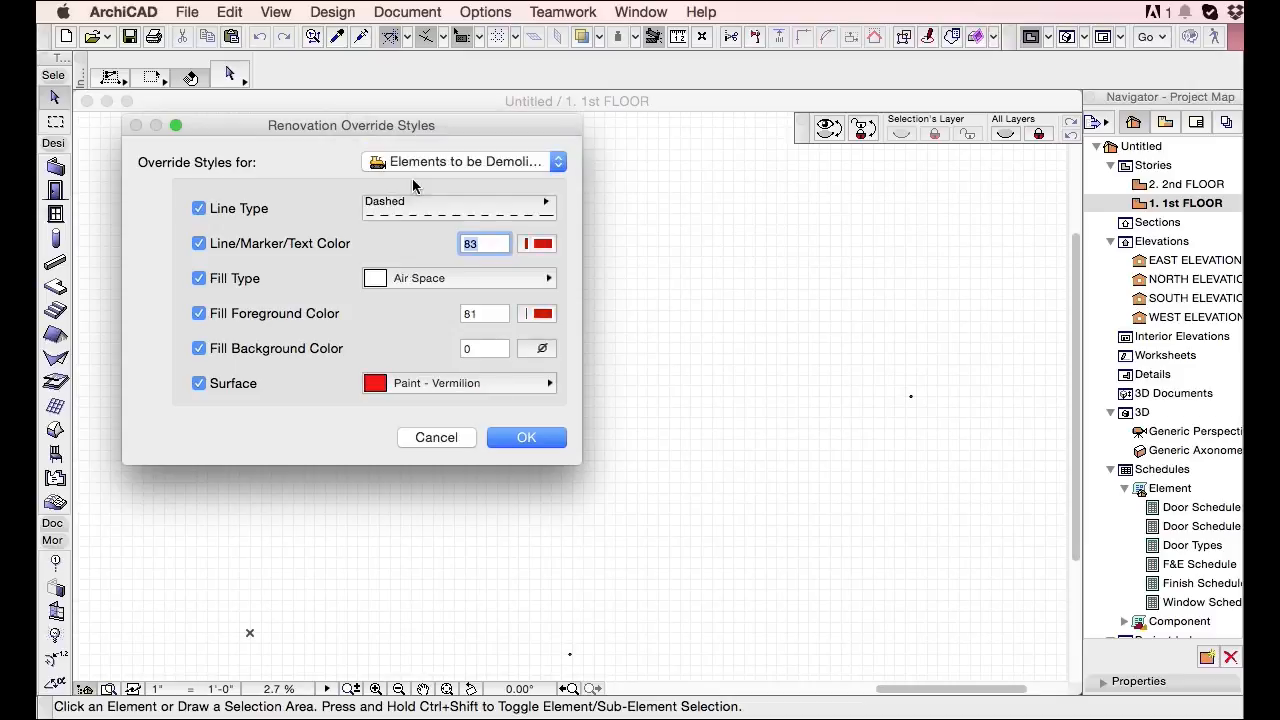
pyautogui.click(414, 163)
pyautogui.click(416, 145)
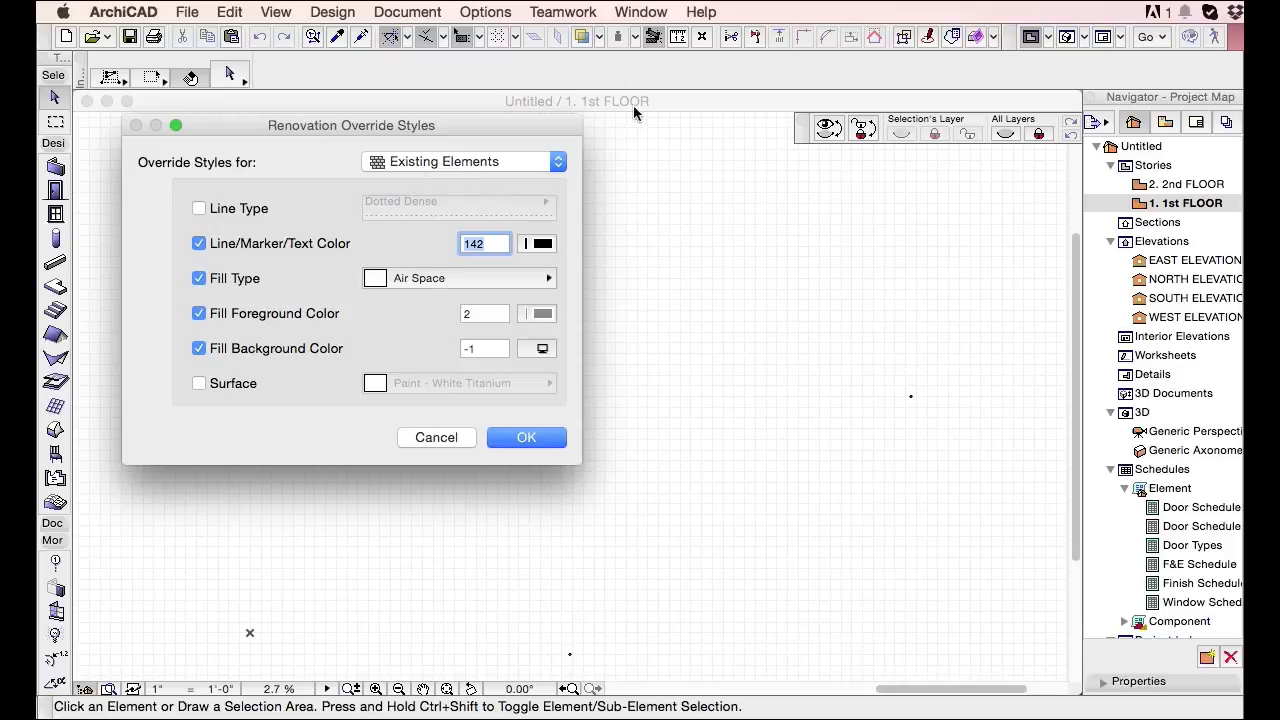
pyautogui.press('Escape')
# Open the Attribute Manager and look through its attribute categories from layers to pens and colors.
pyautogui.click(500, 12)
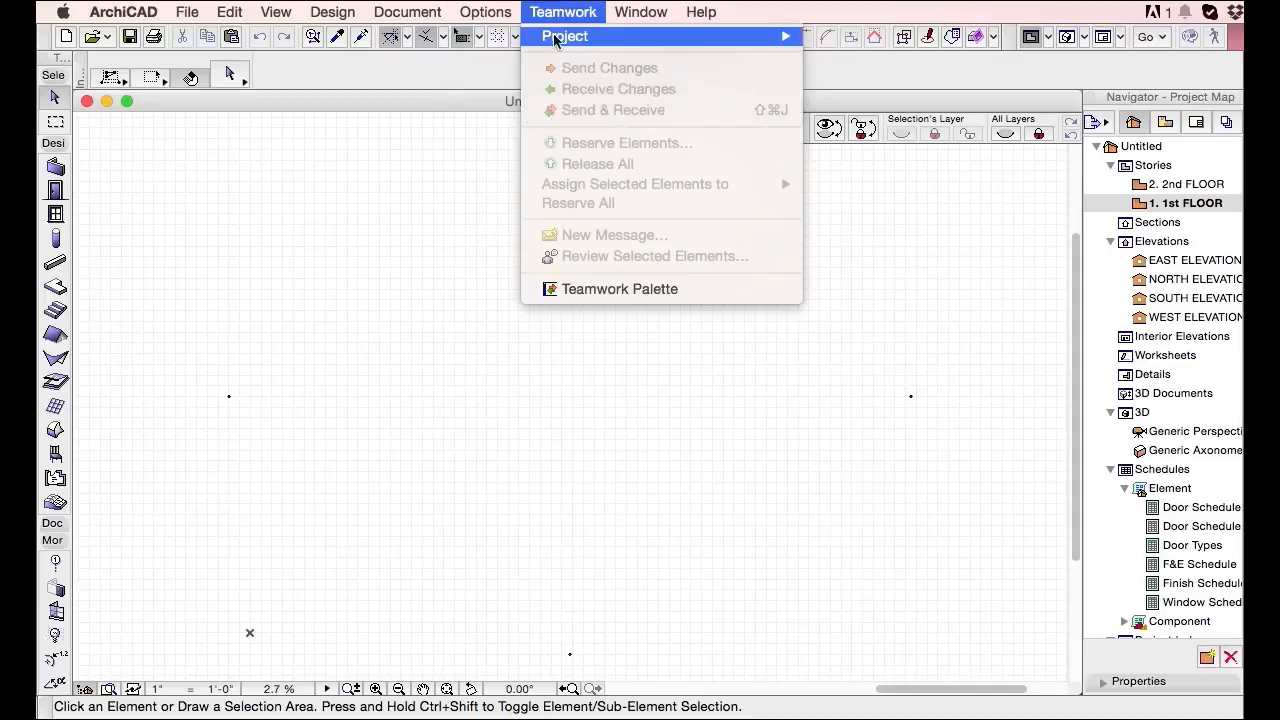
pyautogui.moveTo(486, 12)
pyautogui.moveTo(490, 37)
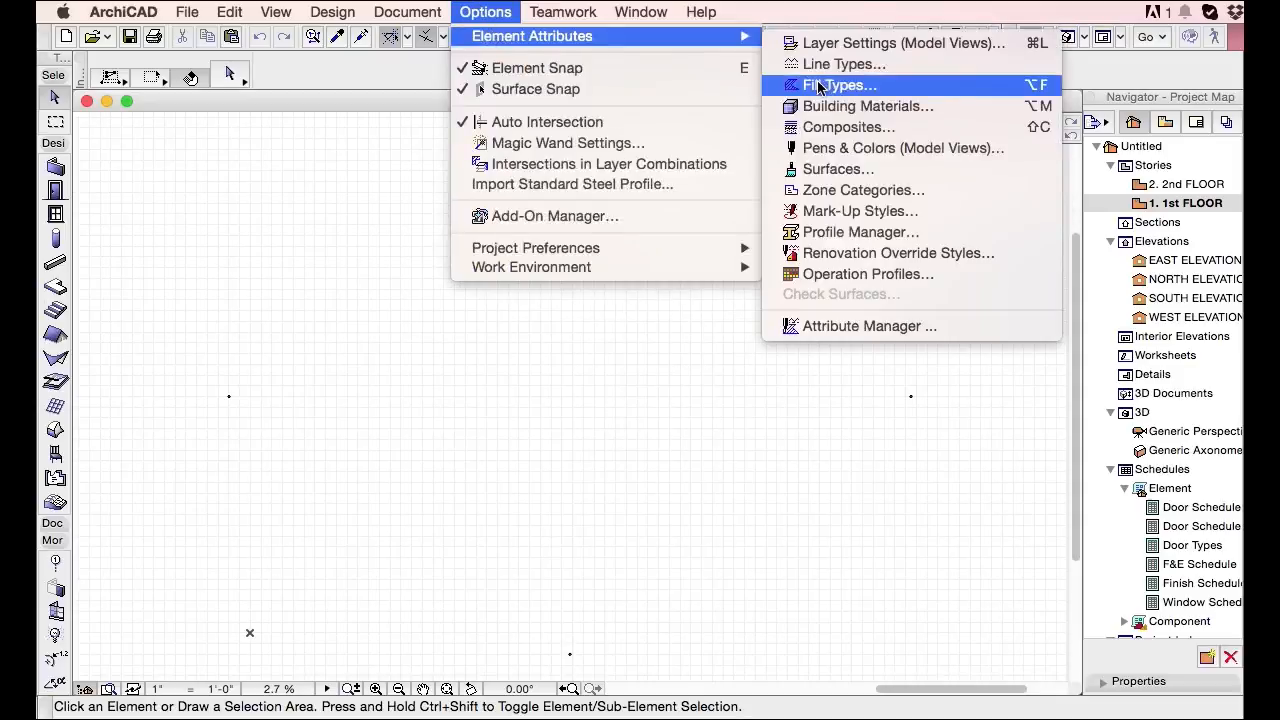
pyautogui.click(980, 326)
pyautogui.moveTo(792, 188); pyautogui.dragTo(575, 148)
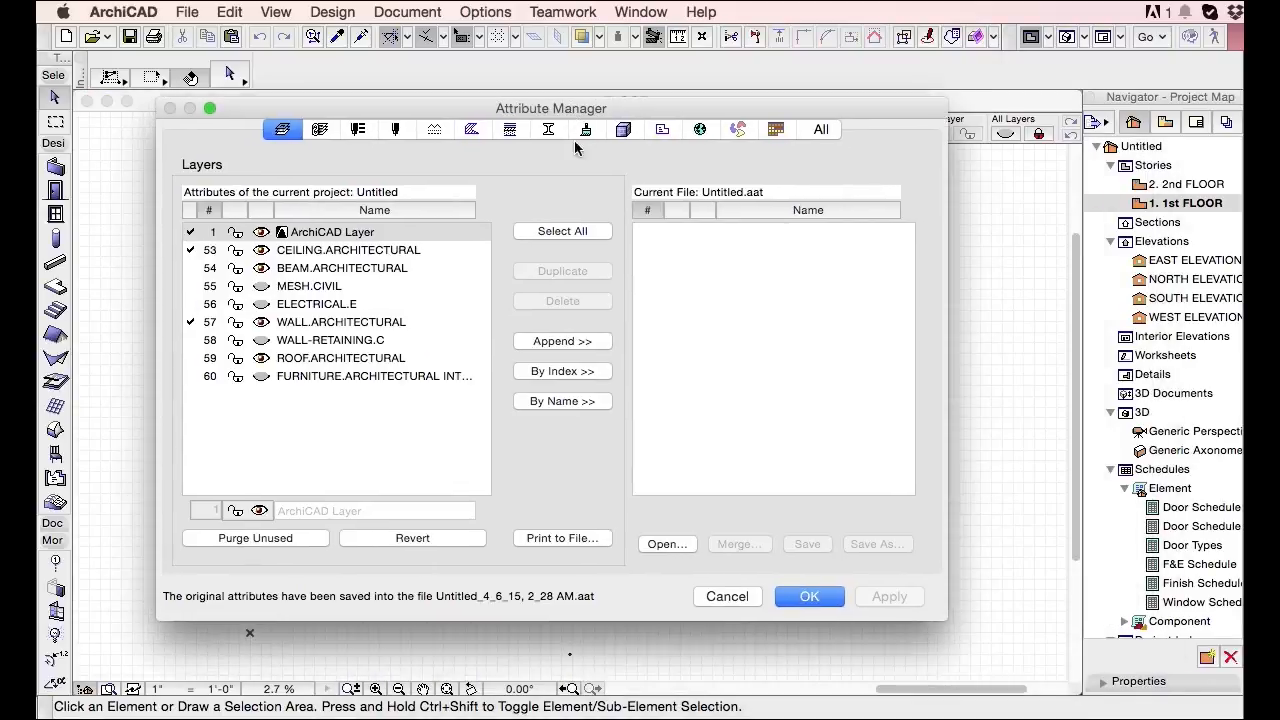
pyautogui.click(319, 131)
pyautogui.click(359, 133)
pyautogui.click(397, 132)
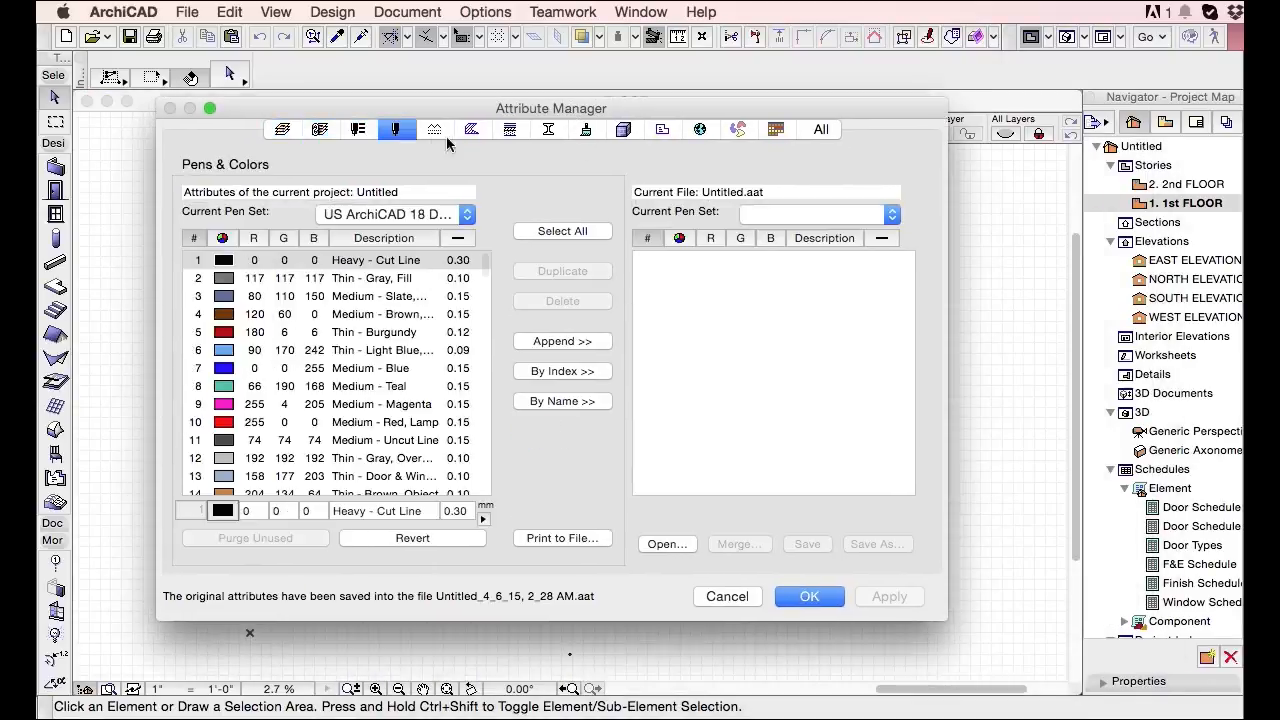
# Review the line types, fill types, composites and profiles in the Attribute Manager, and close it without applying changes.
pyautogui.click(436, 133)
pyautogui.click(473, 132)
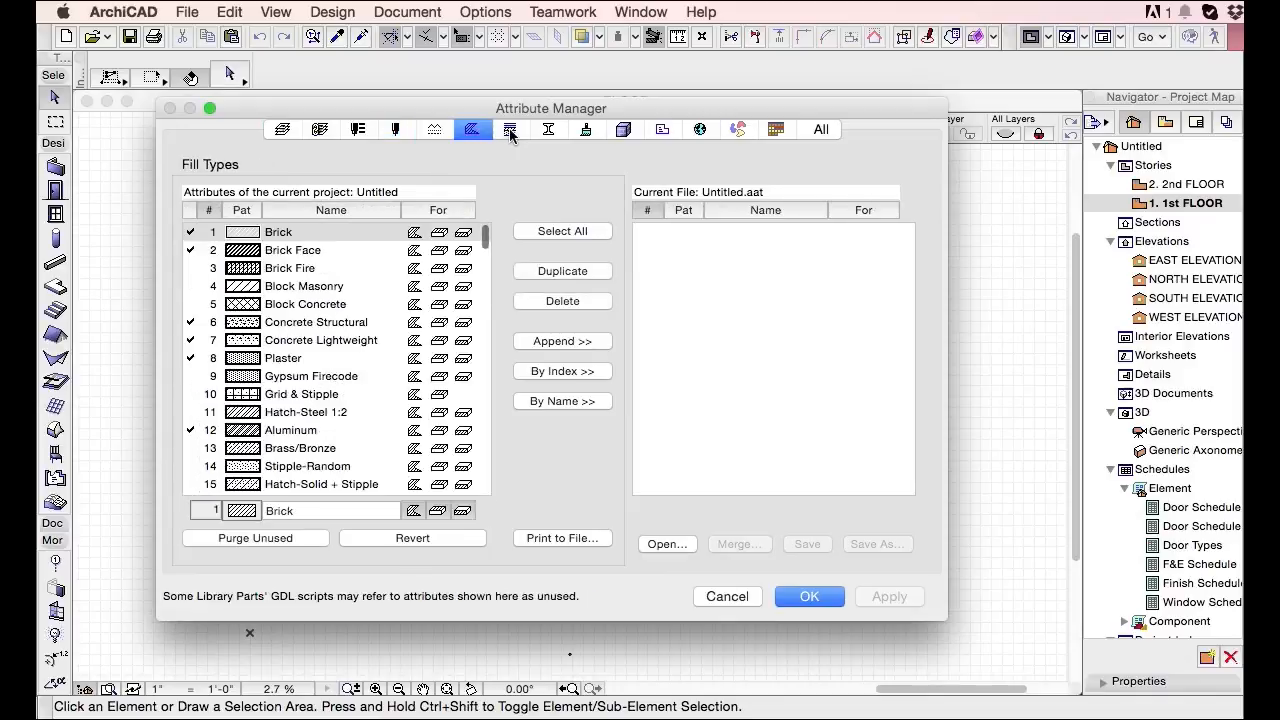
pyautogui.click(511, 132)
pyautogui.click(553, 133)
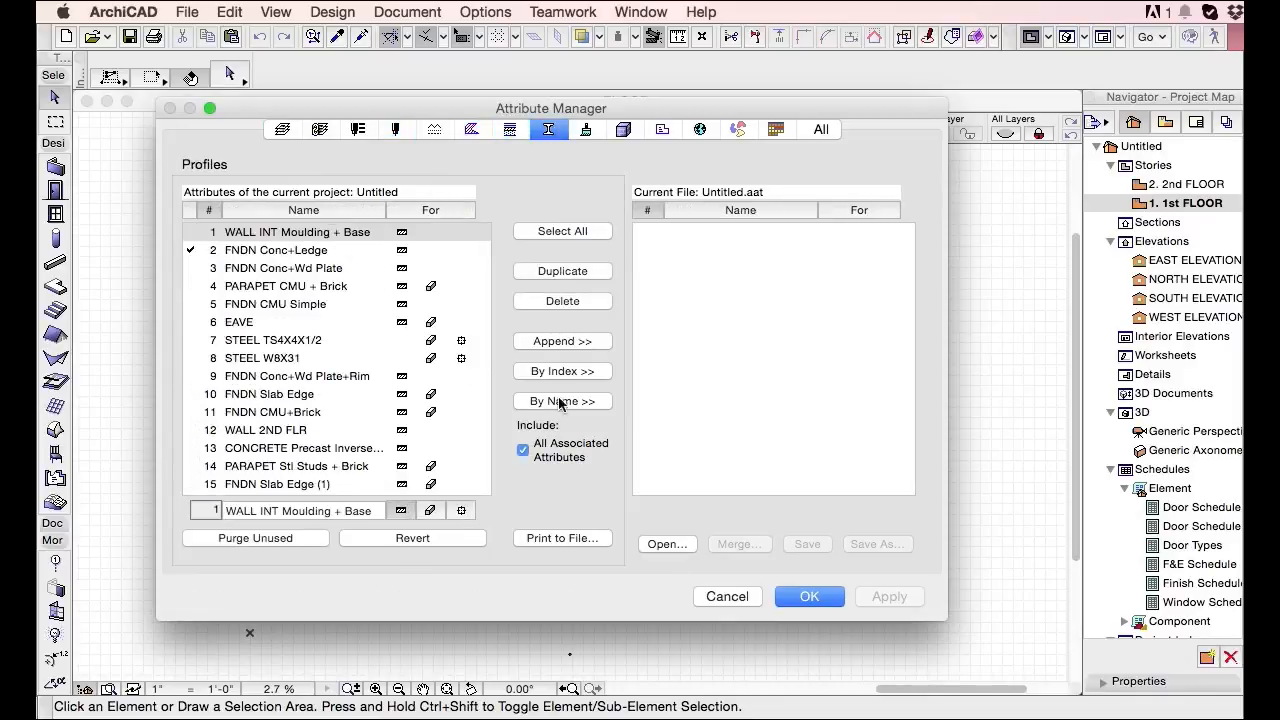
pyautogui.click(398, 361)
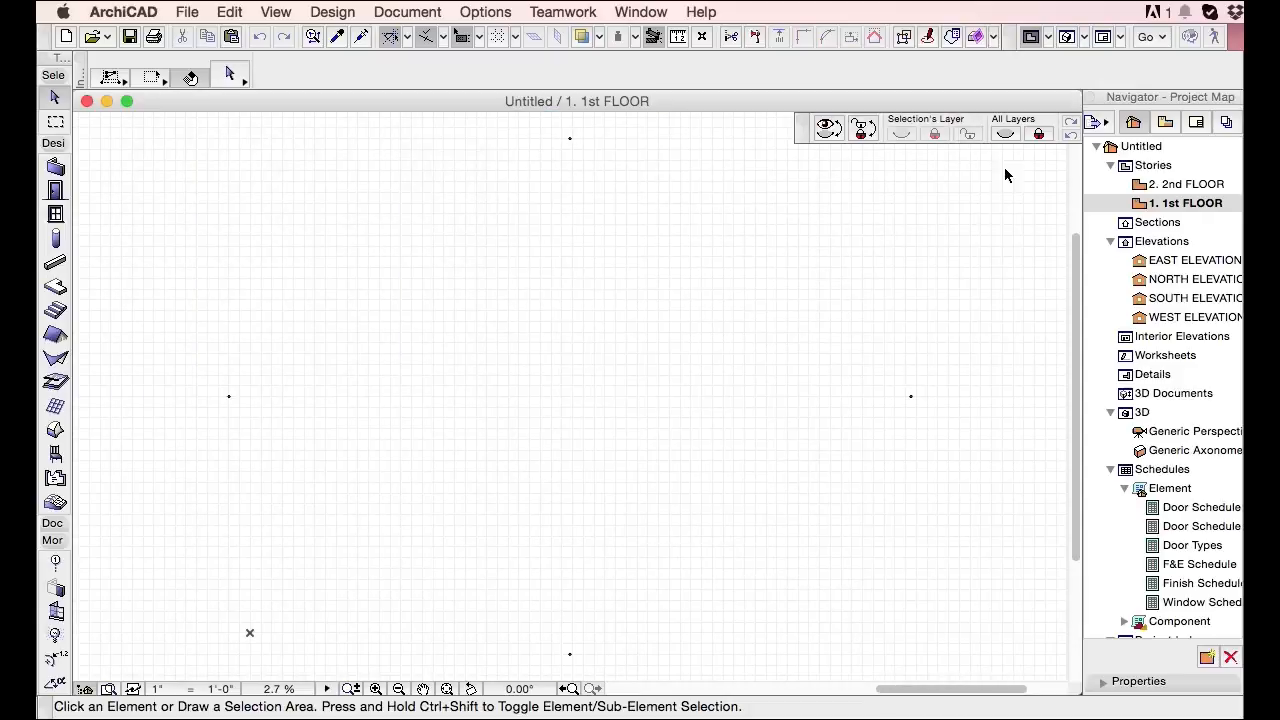
# Open the Organizer, show the layout book, and expand the A COVER SHEET subset to view its layouts.
pyautogui.hotkey('alt', 'F12')
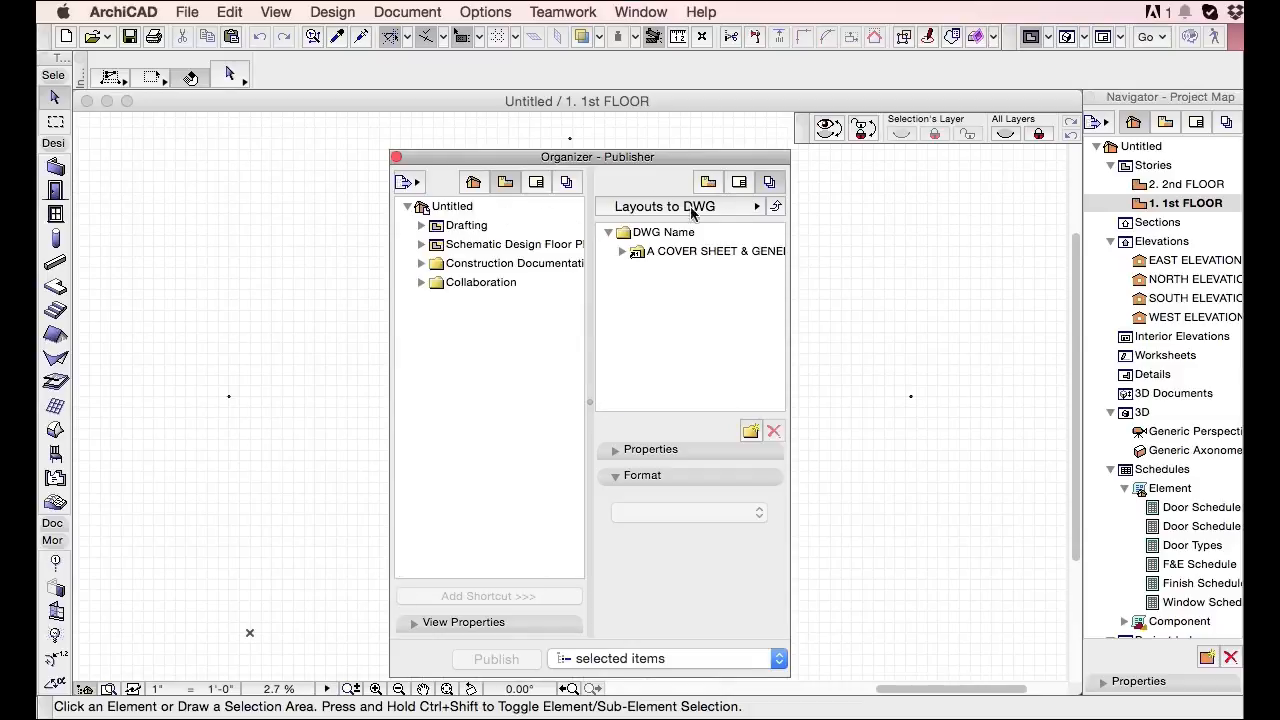
pyautogui.click(741, 184)
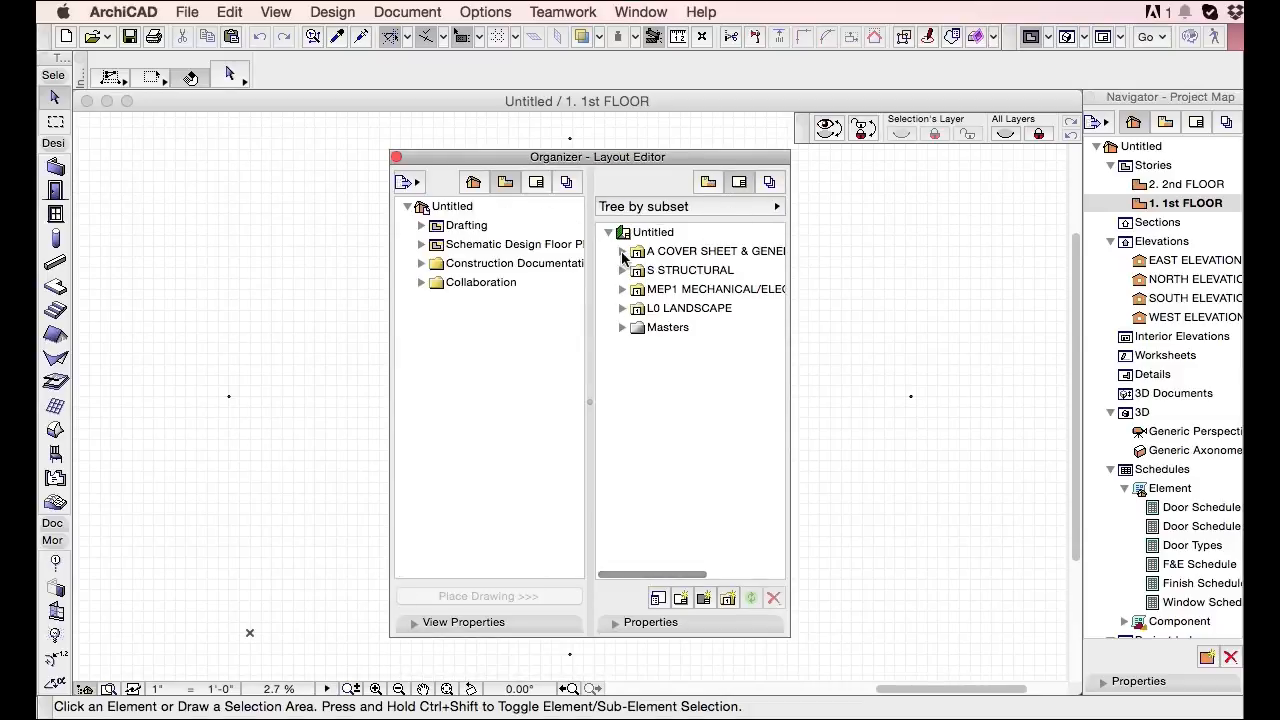
pyautogui.click(623, 251)
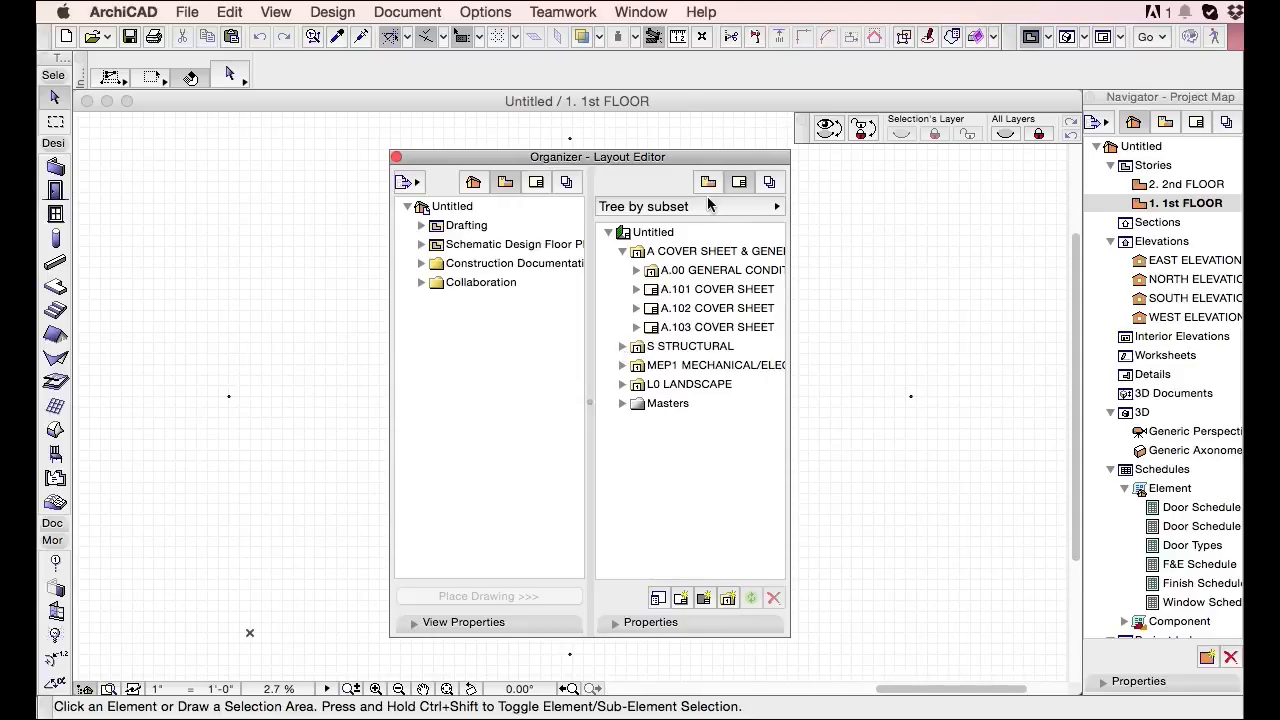
# Look through the Organizer's publisher sets, including Views to DWG (Model Space) and Layouts to PDF, and close the Organizer.
pyautogui.click(768, 184)
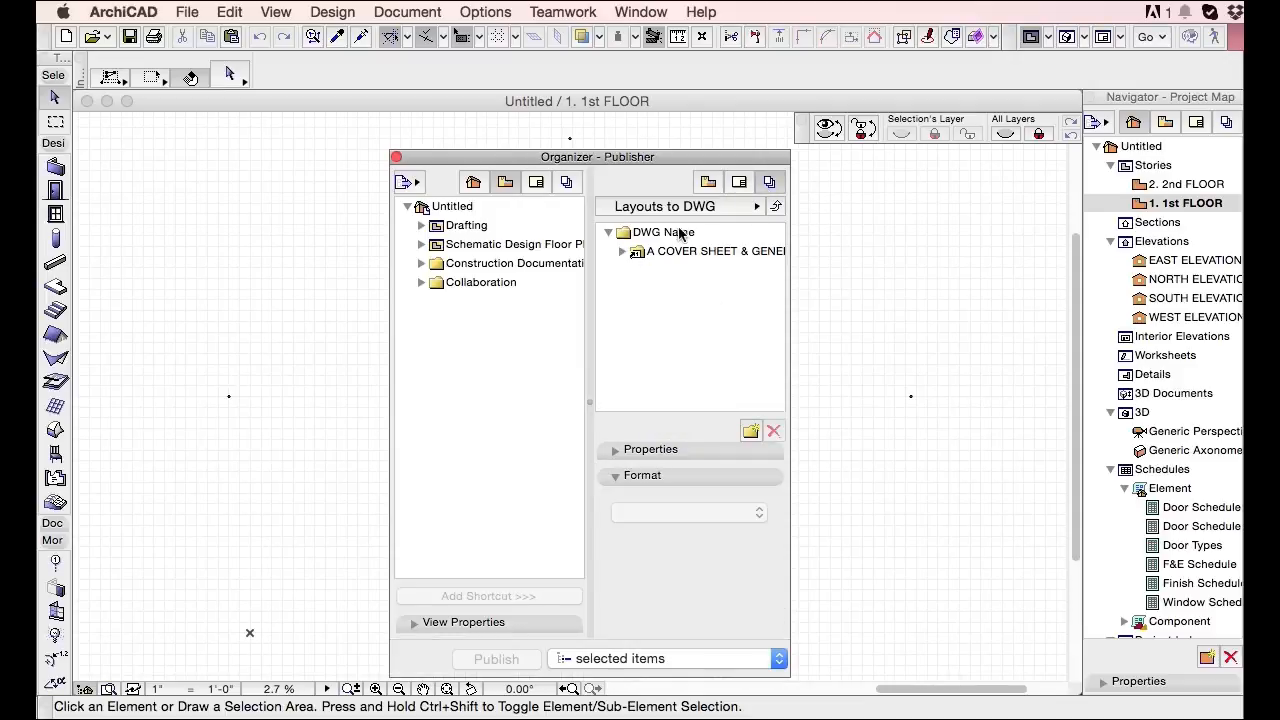
pyautogui.click(777, 206)
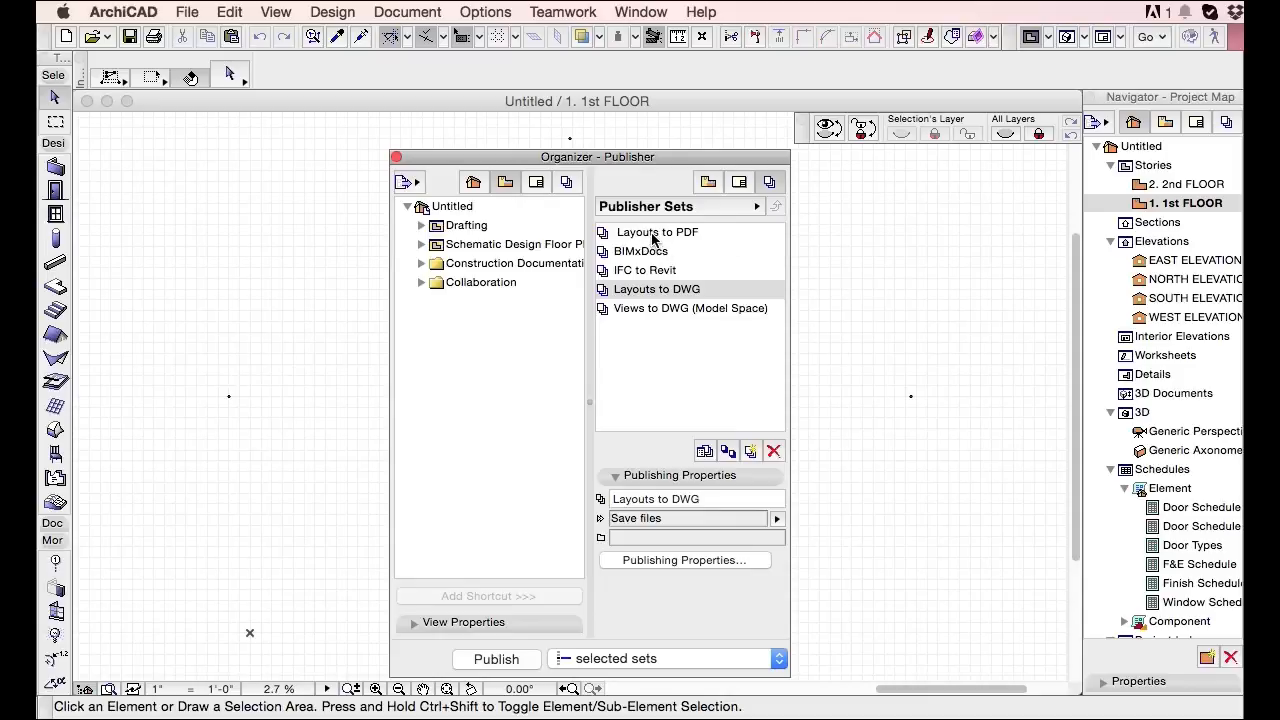
pyautogui.click(668, 308)
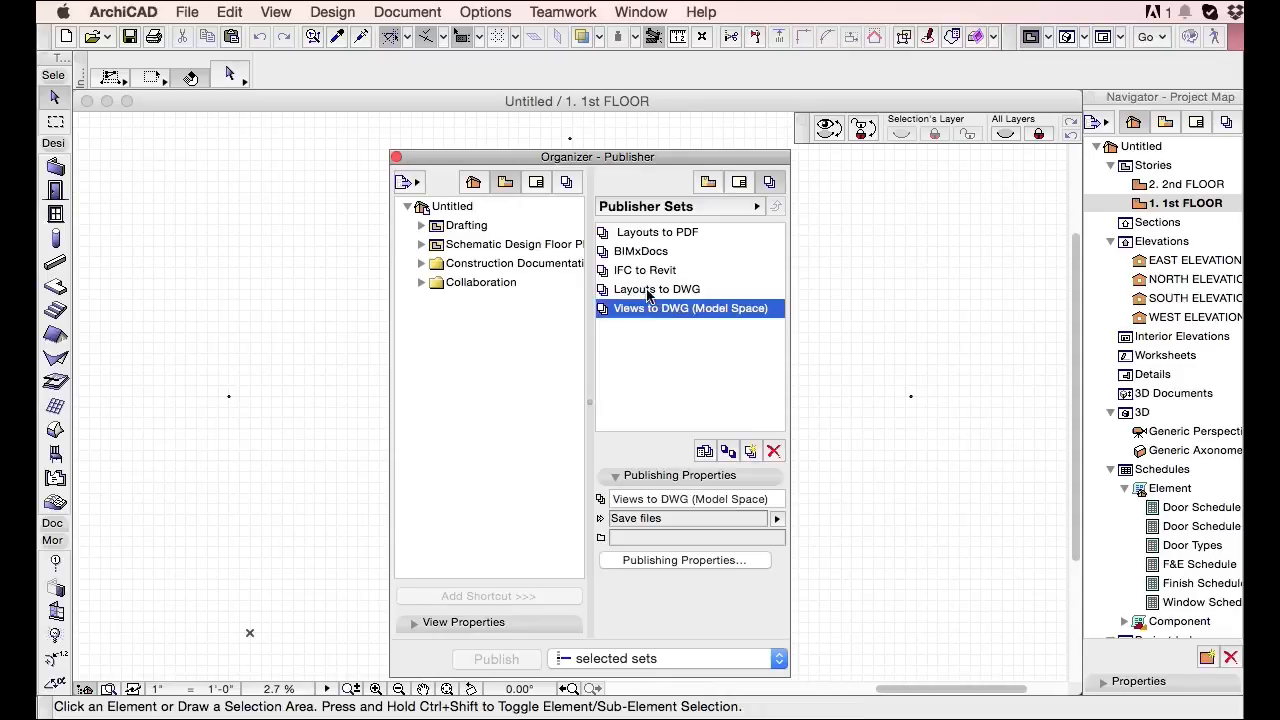
pyautogui.click(640, 235)
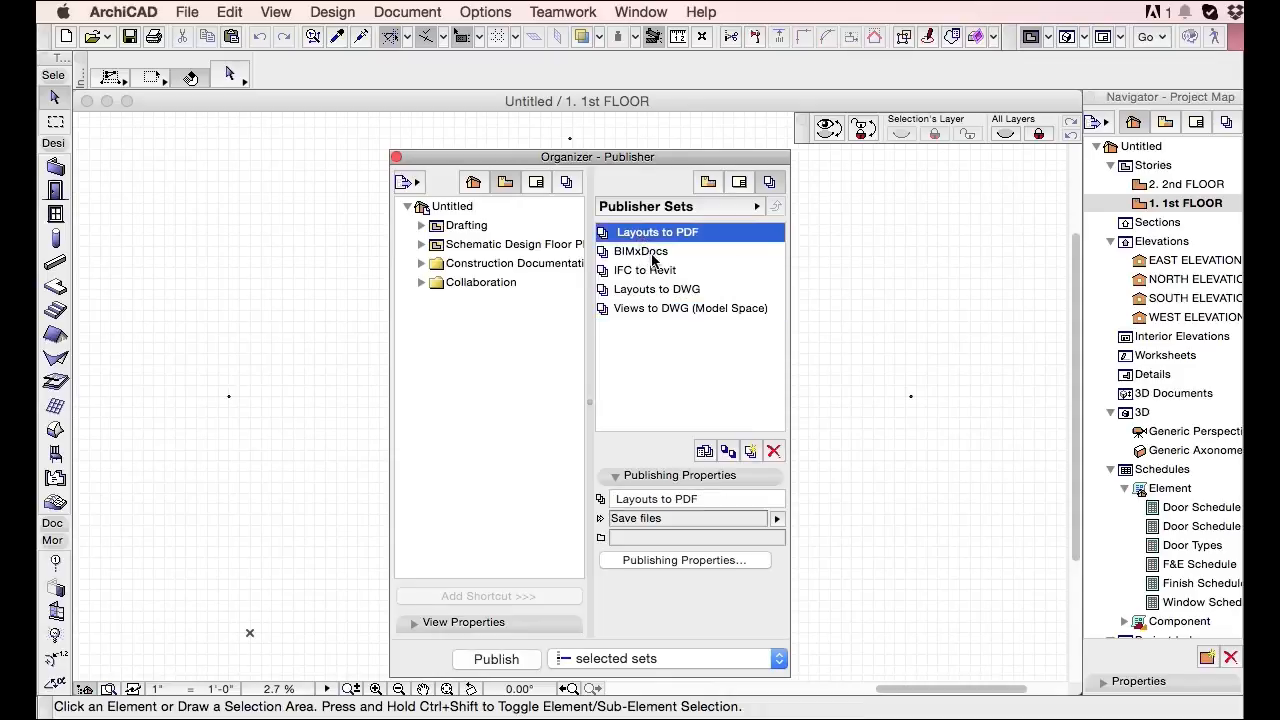
pyautogui.click(672, 378)
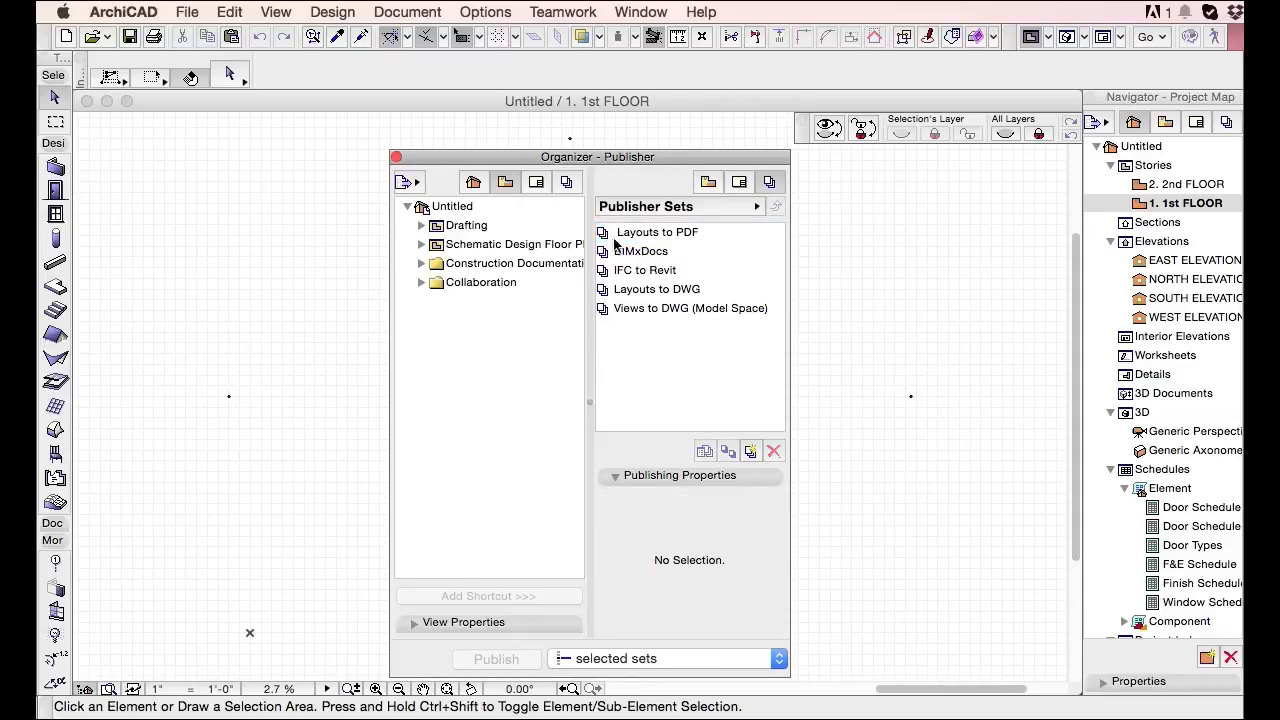
pyautogui.click(396, 157)
pyautogui.click(557, 11)
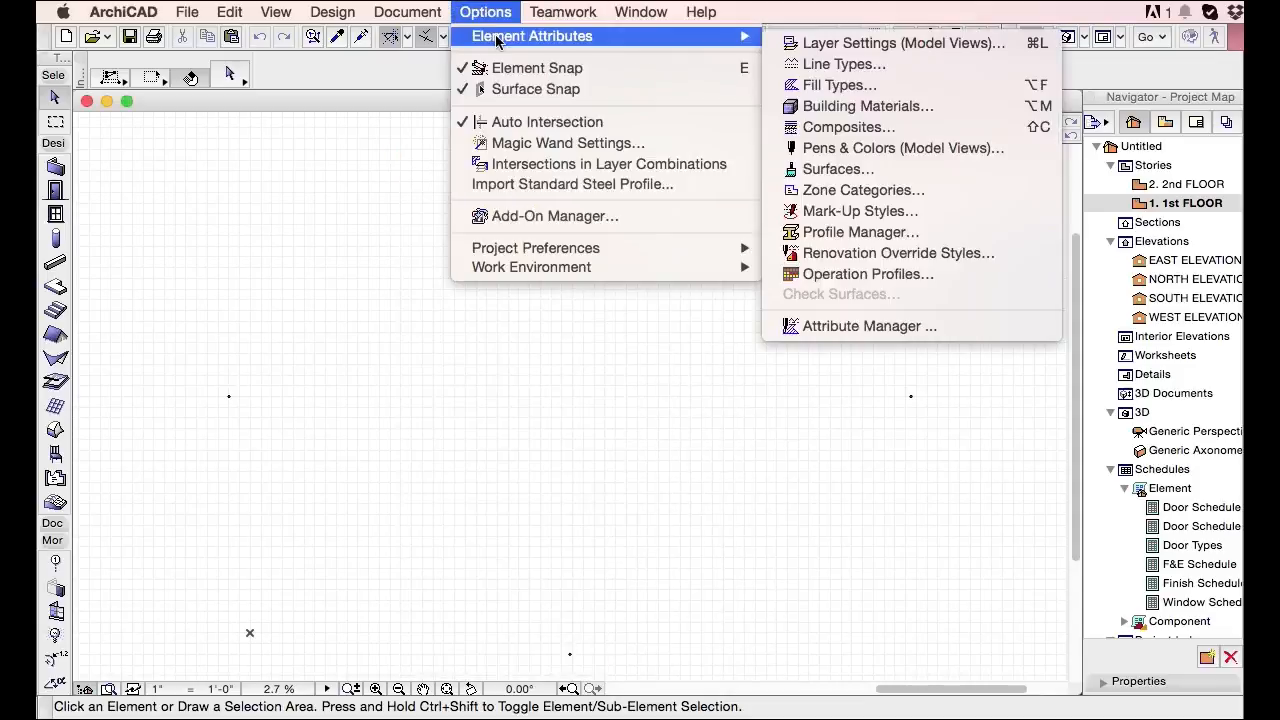
pyautogui.click(497, 38)
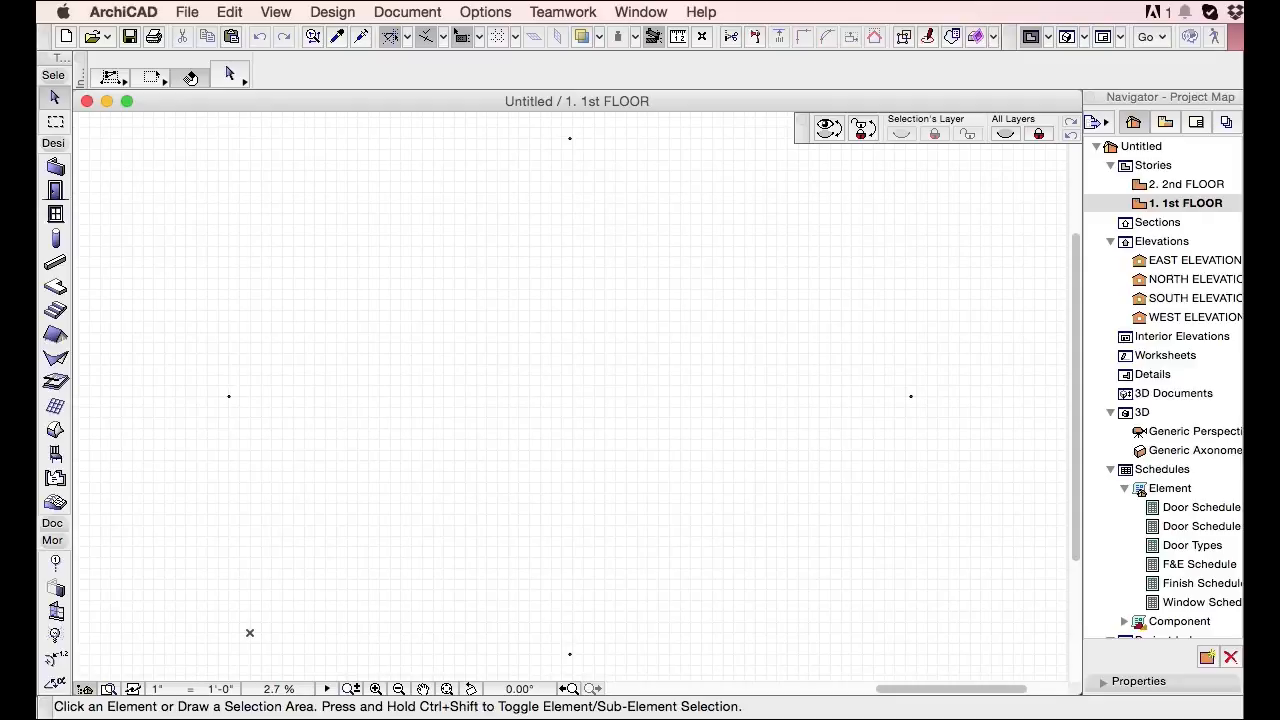
pyautogui.press('super+Tab')
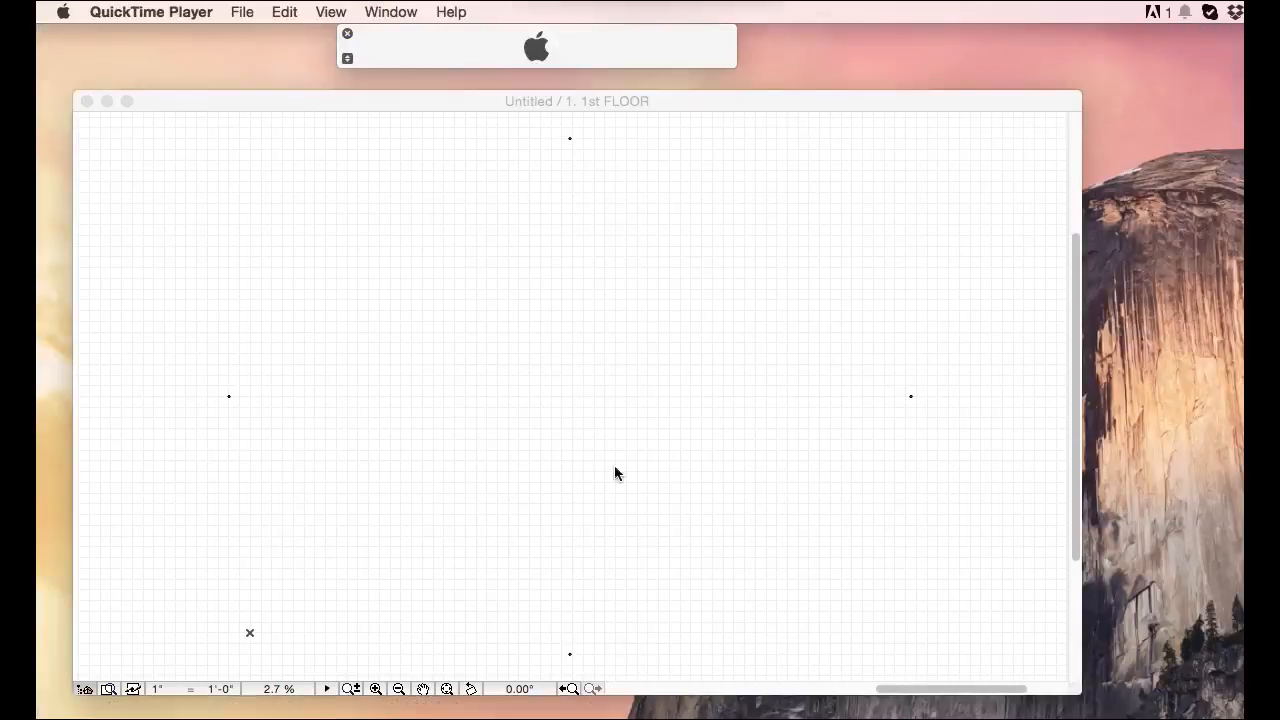